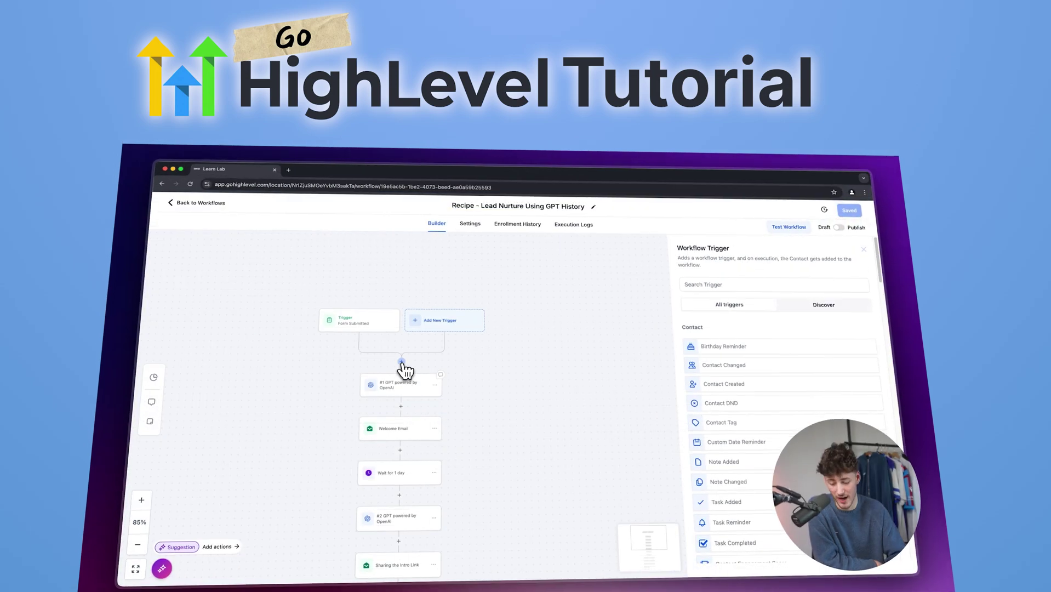
- Move through the intro screens to reach the bootcamp sign-up page with its 30-day free trial
click(402, 362)
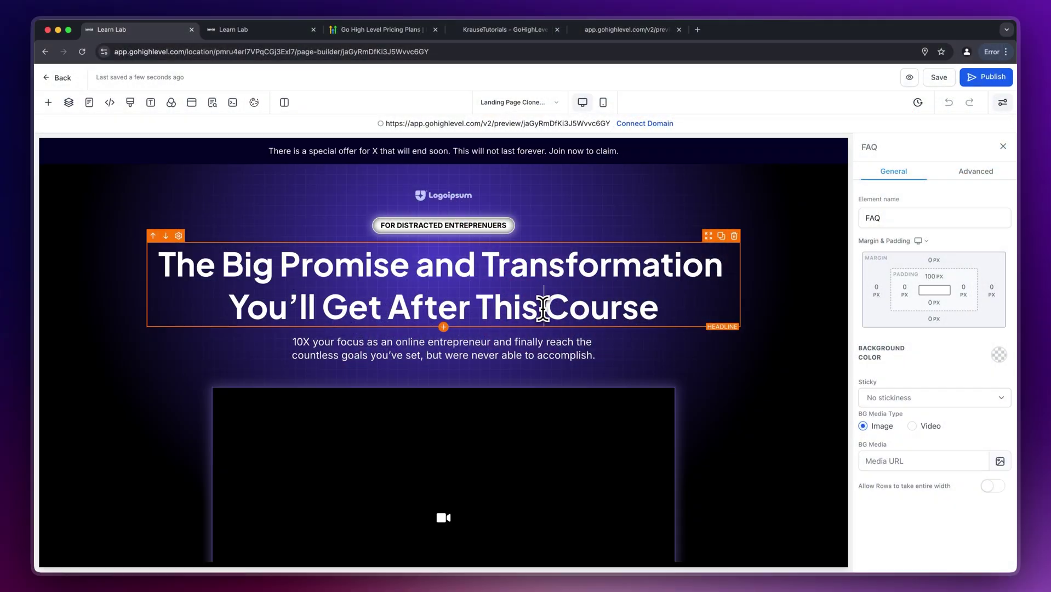
click(543, 309)
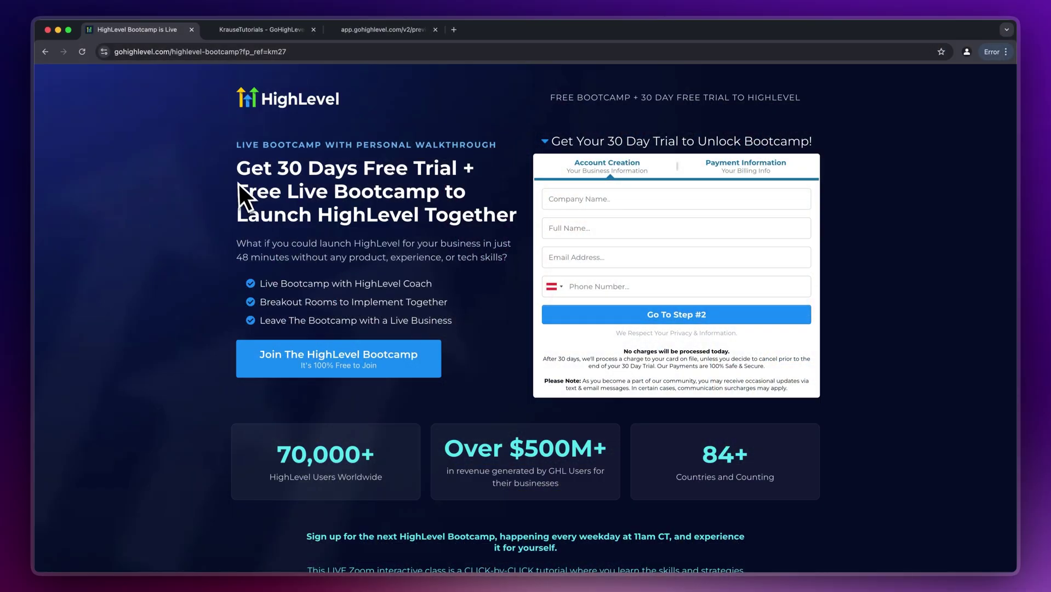
- Complete the trial's account details and continue to Step #2, Payment Information
click(462, 159)
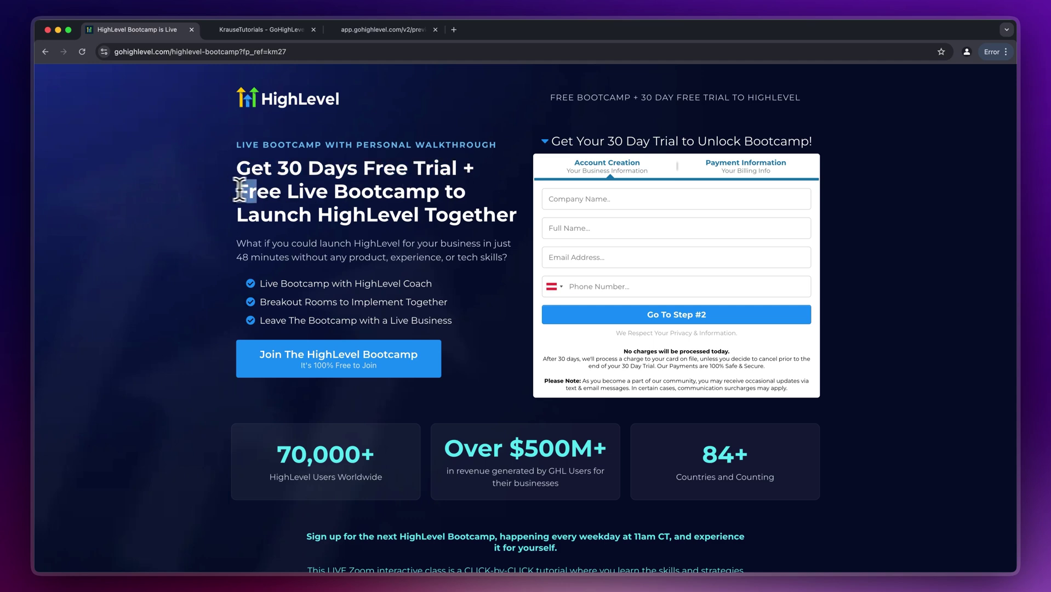
click(383, 29)
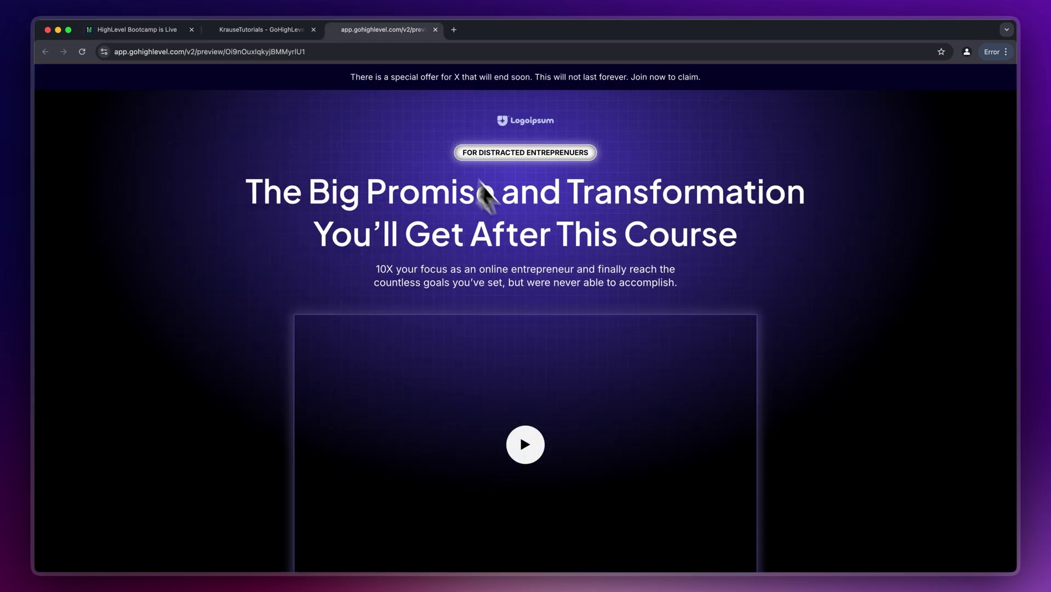
scroll(422, 207, down, 3)
scroll(421, 207, down, 10)
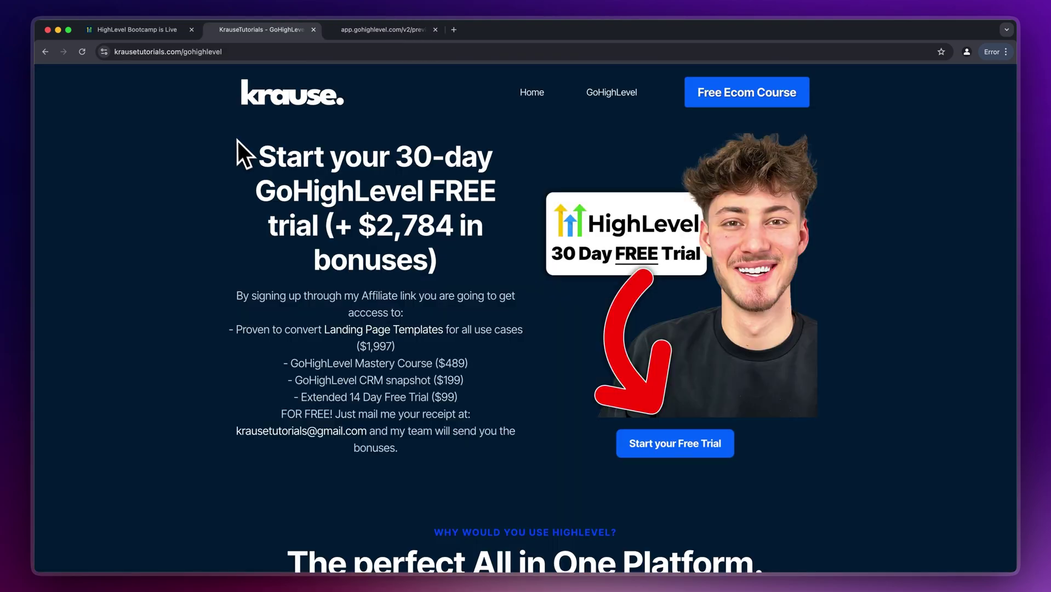
drag(241, 153, 443, 229)
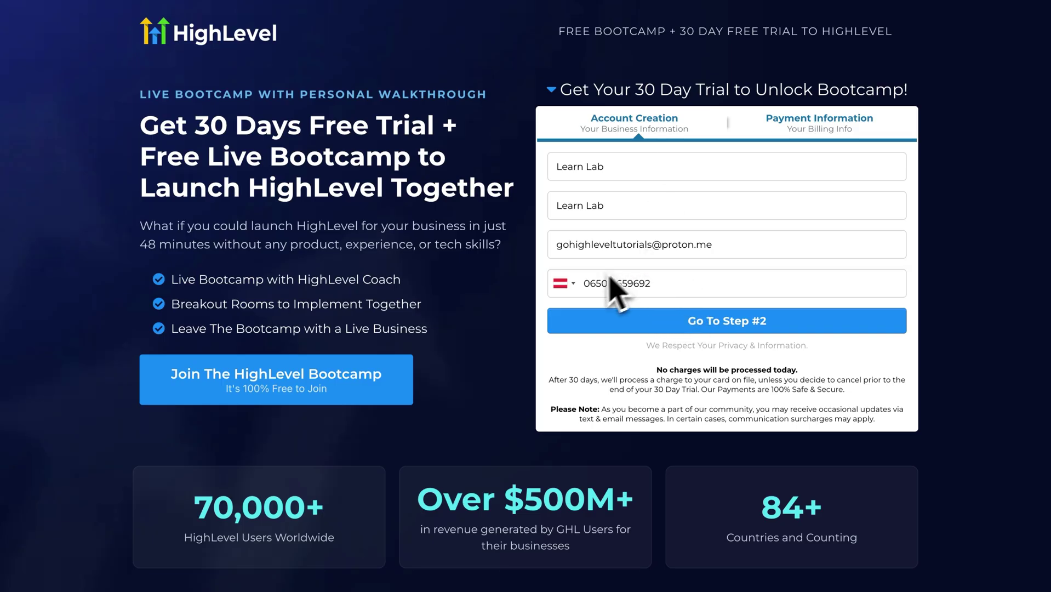
click(633, 319)
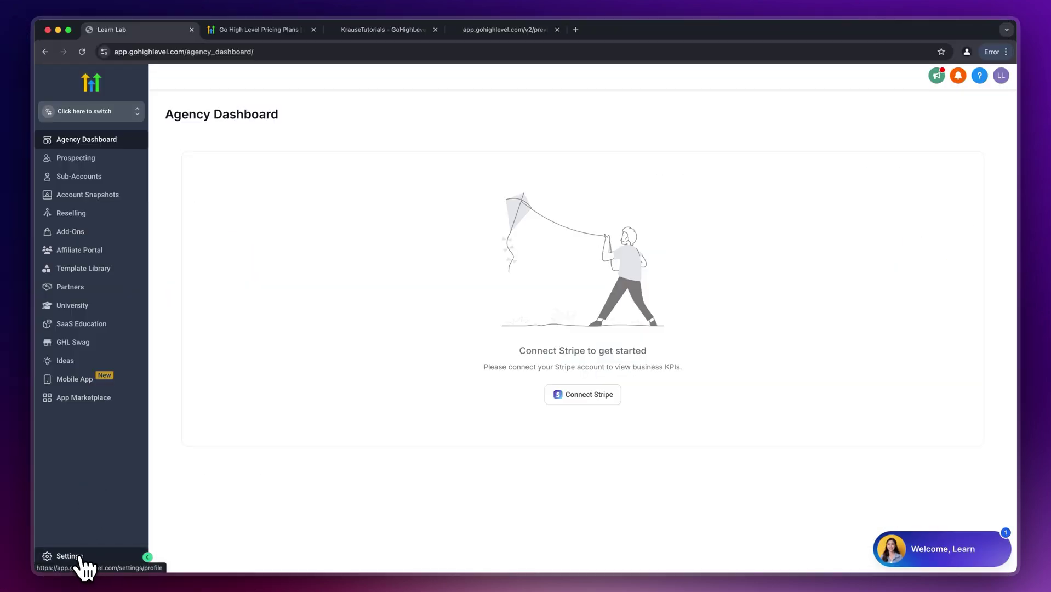
- Look through Settings' Company Whitelabel options, then view the Stripe settings page
click(81, 557)
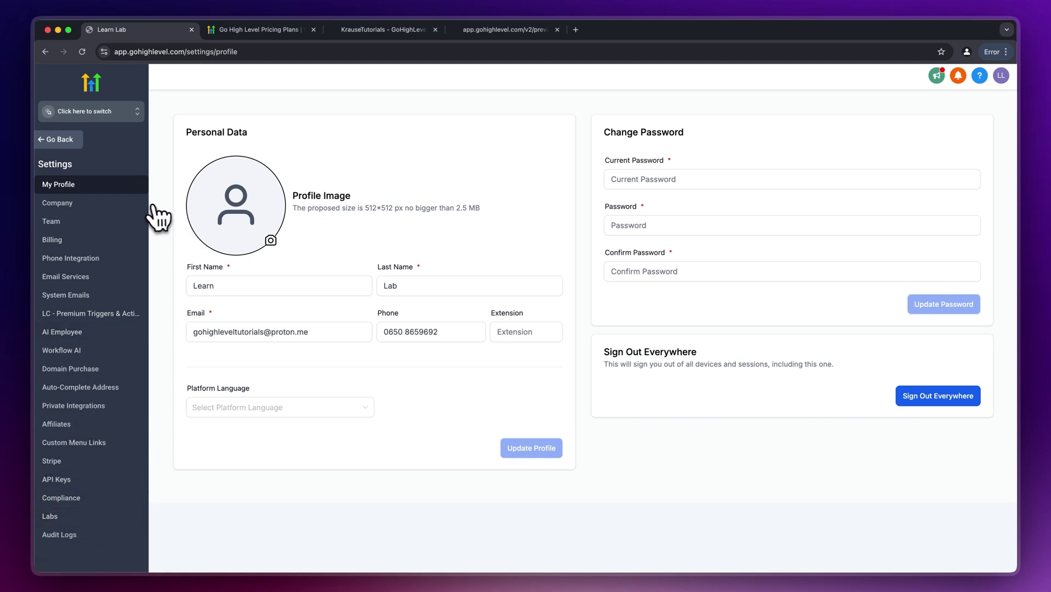
click(258, 154)
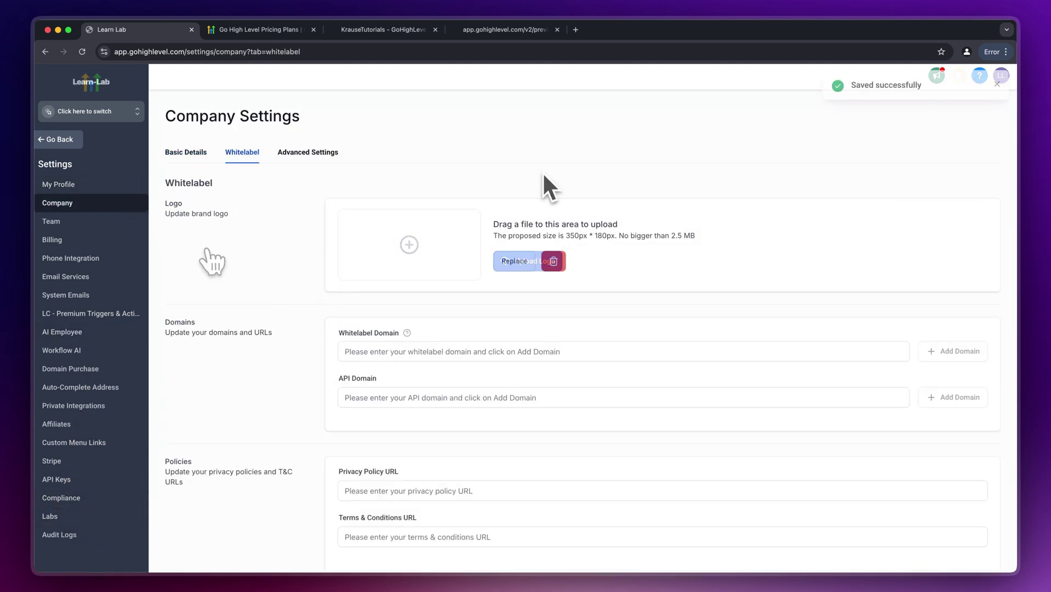
scroll(258, 463, down, 2)
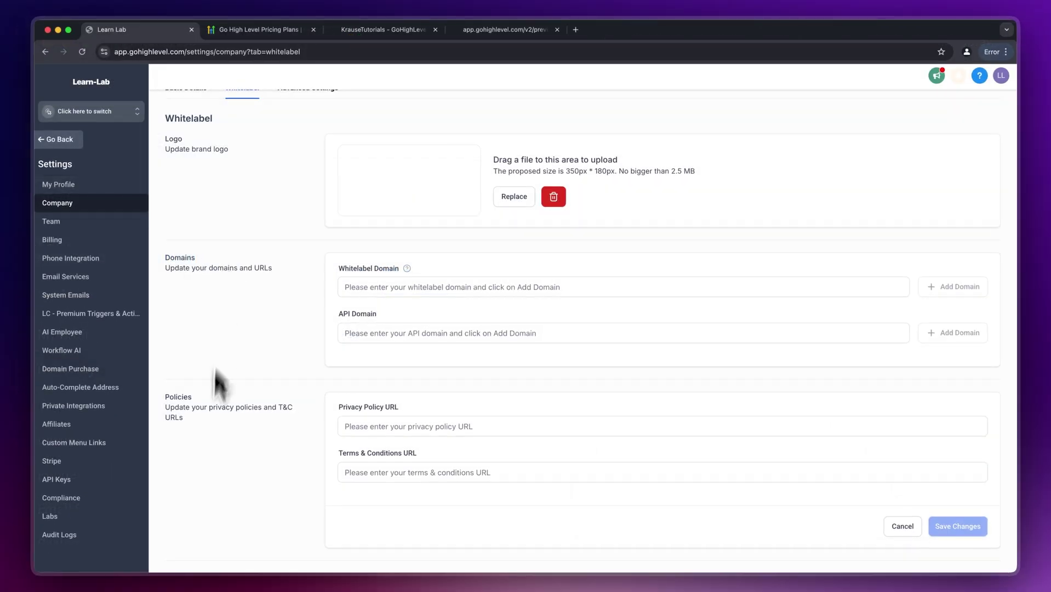
scroll(213, 395, down, 5)
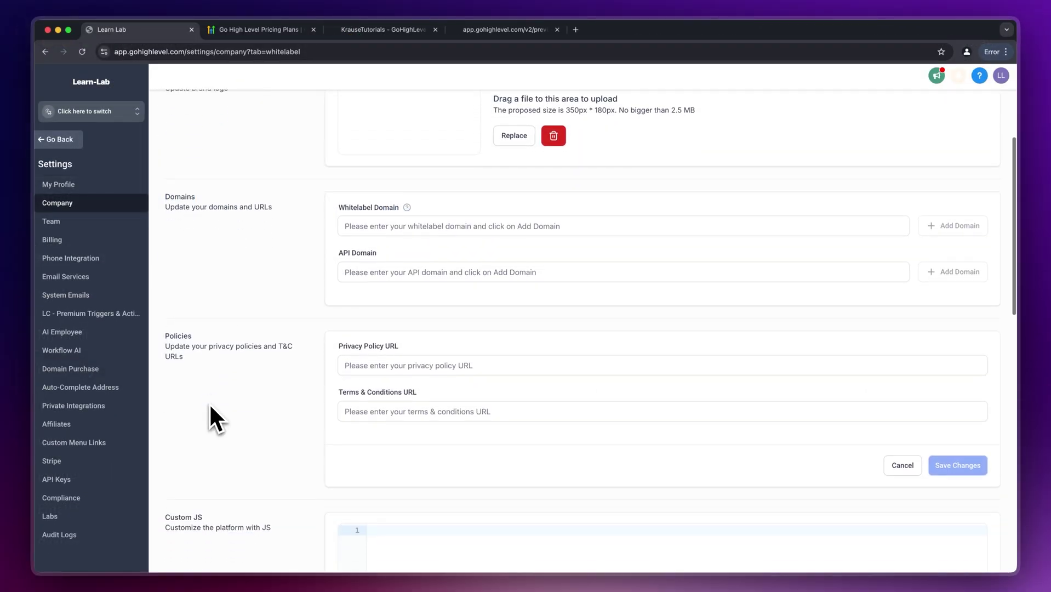
click(271, 324)
scroll(271, 324, down, 8)
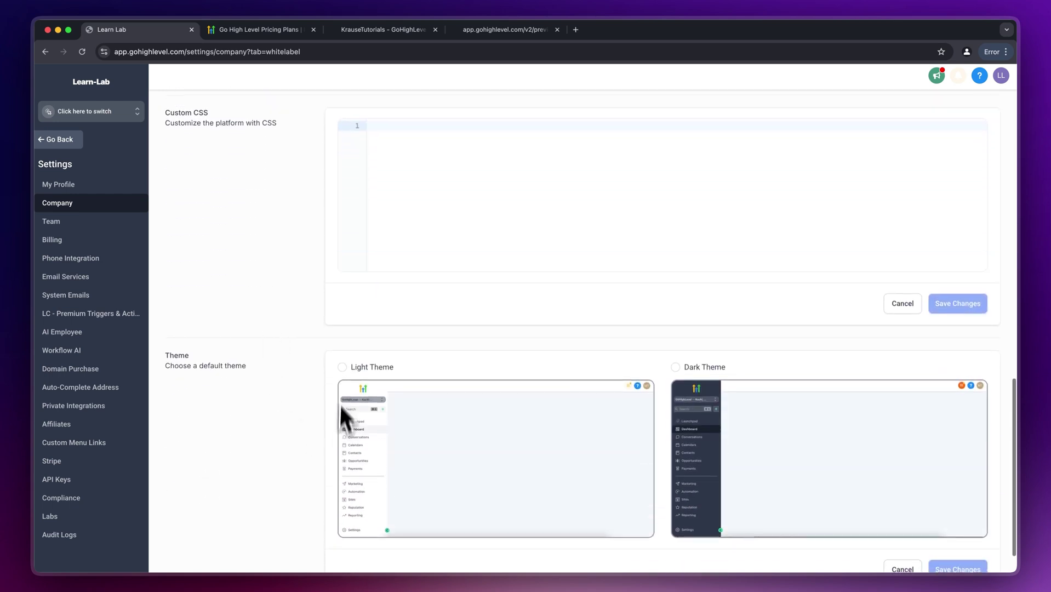
scroll(307, 387, down, 1)
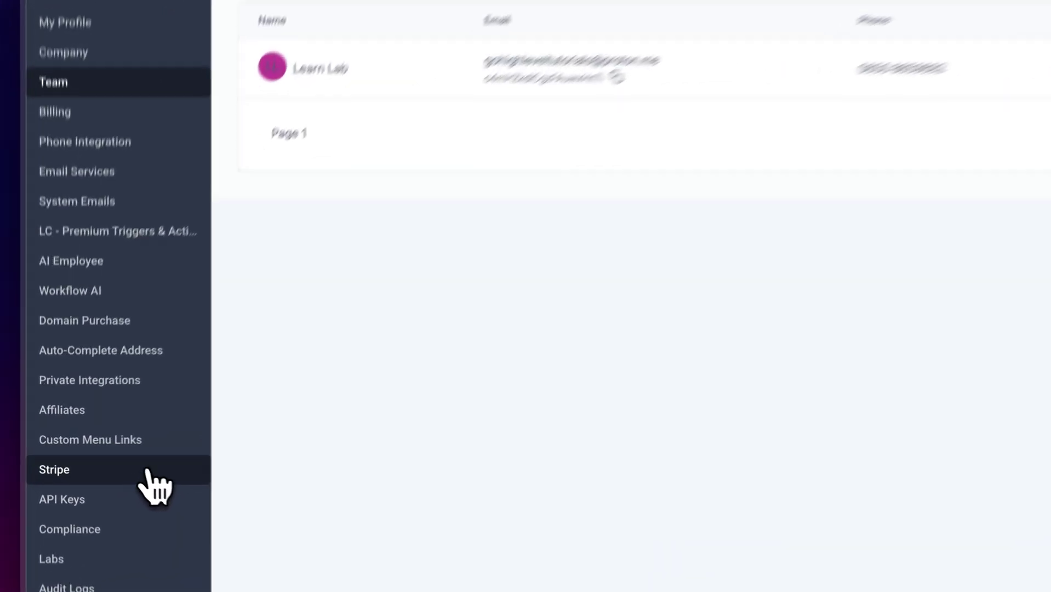
click(108, 462)
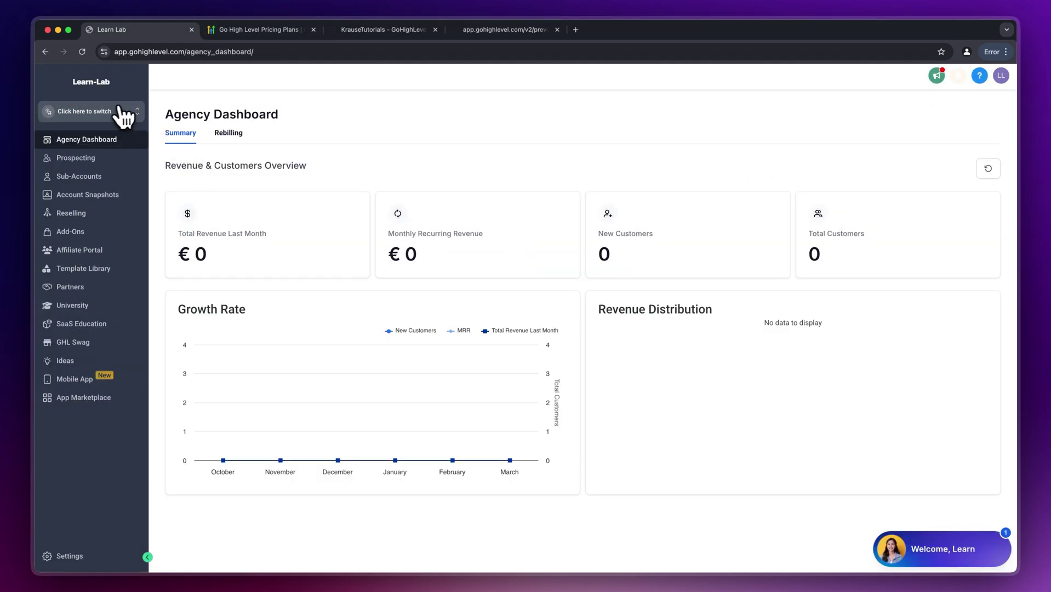
- Start a new sub-account from the Blank Snapshot and choose to add its details manually
click(119, 114)
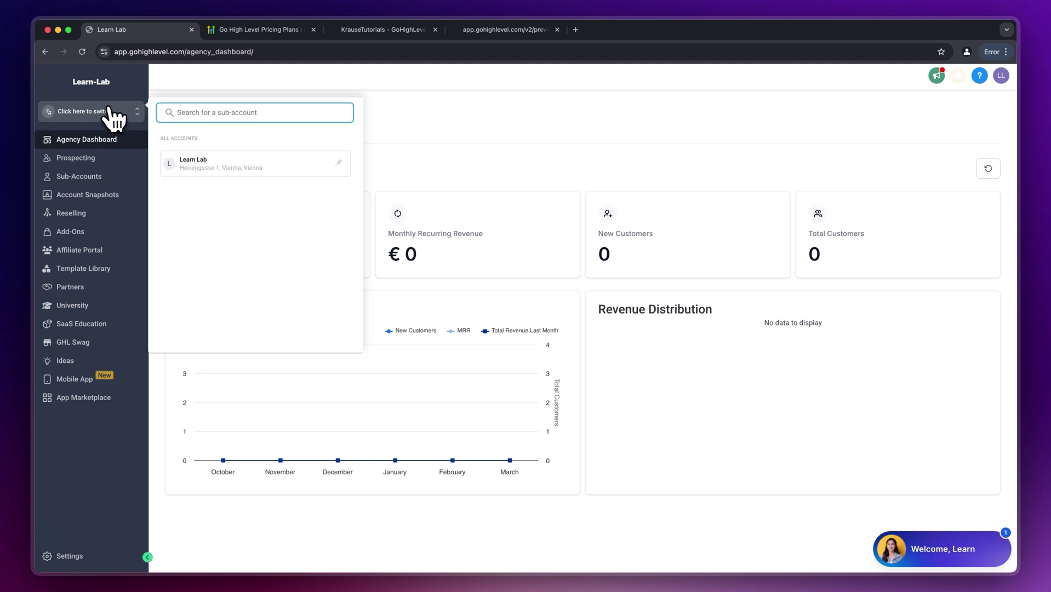
click(107, 114)
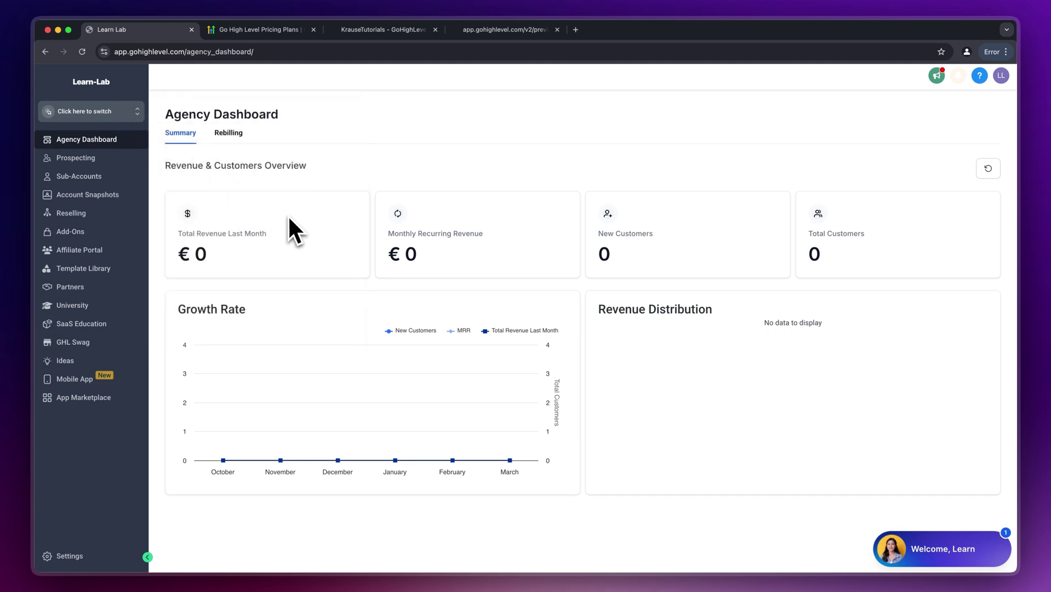
click(63, 178)
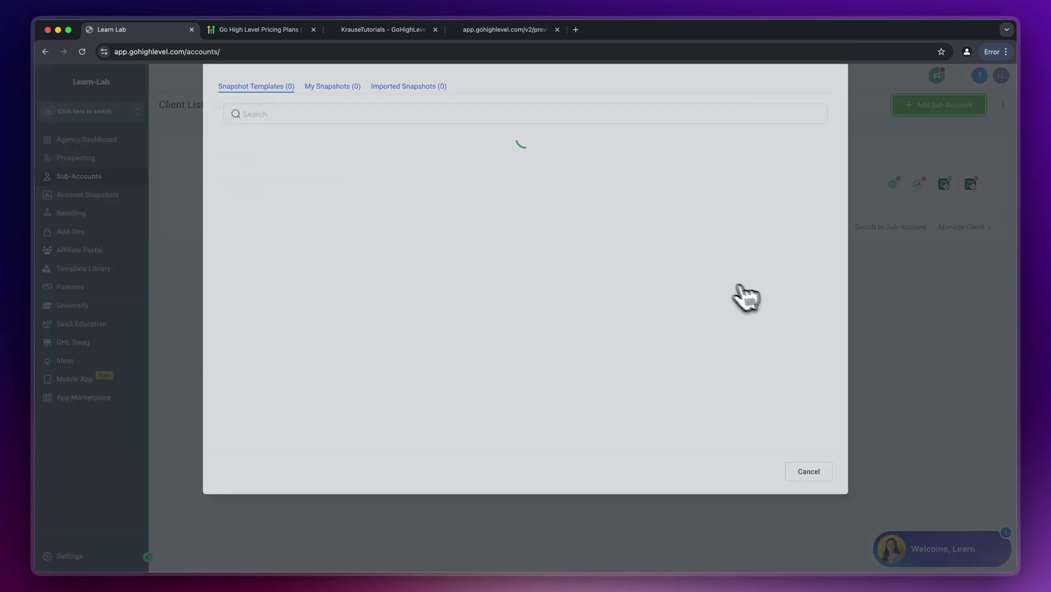
mouse_move(761, 299)
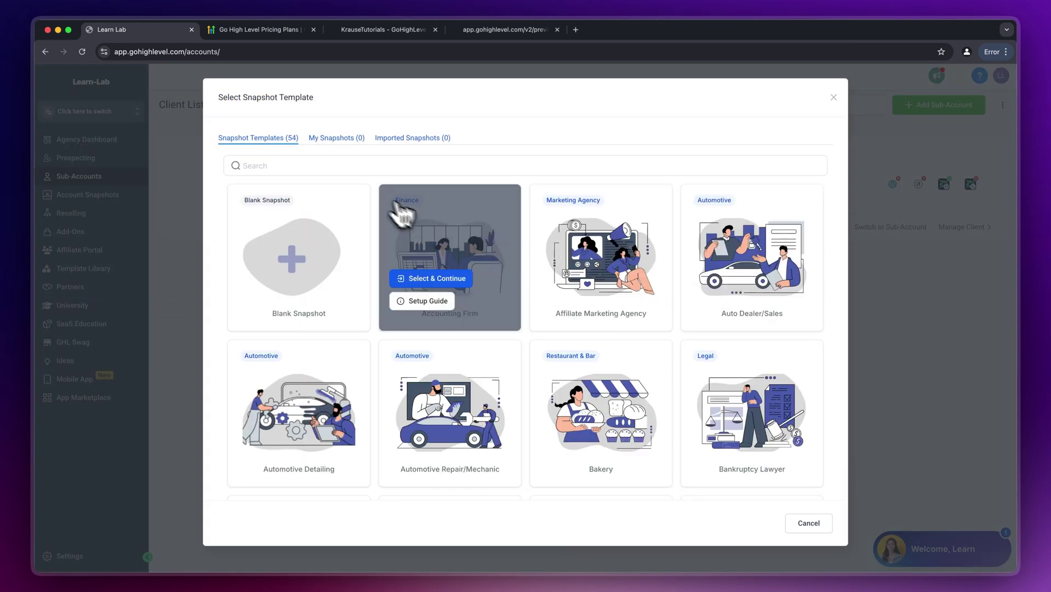
mouse_move(325, 185)
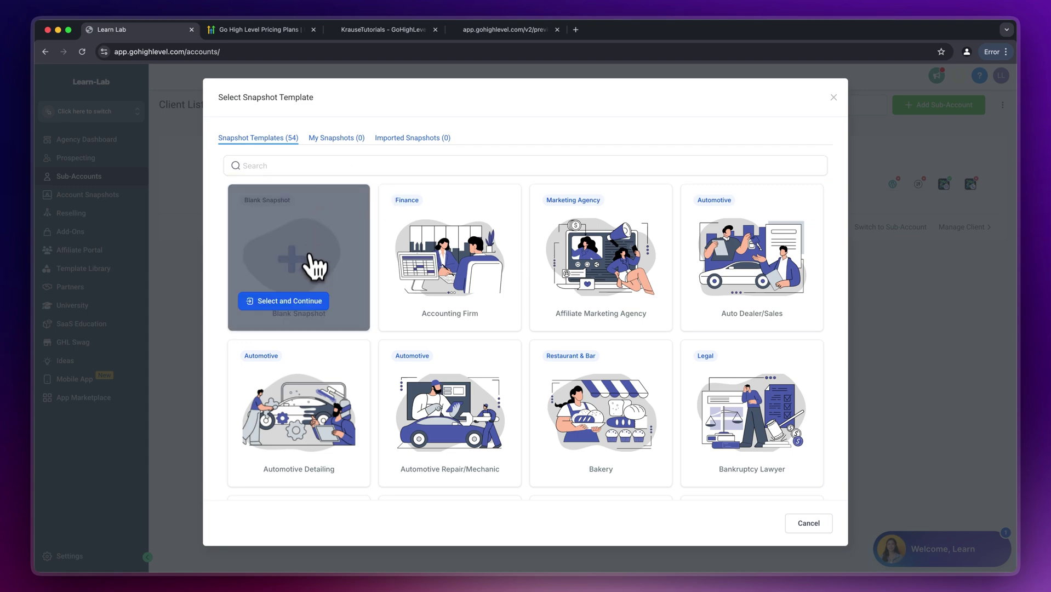
click(291, 302)
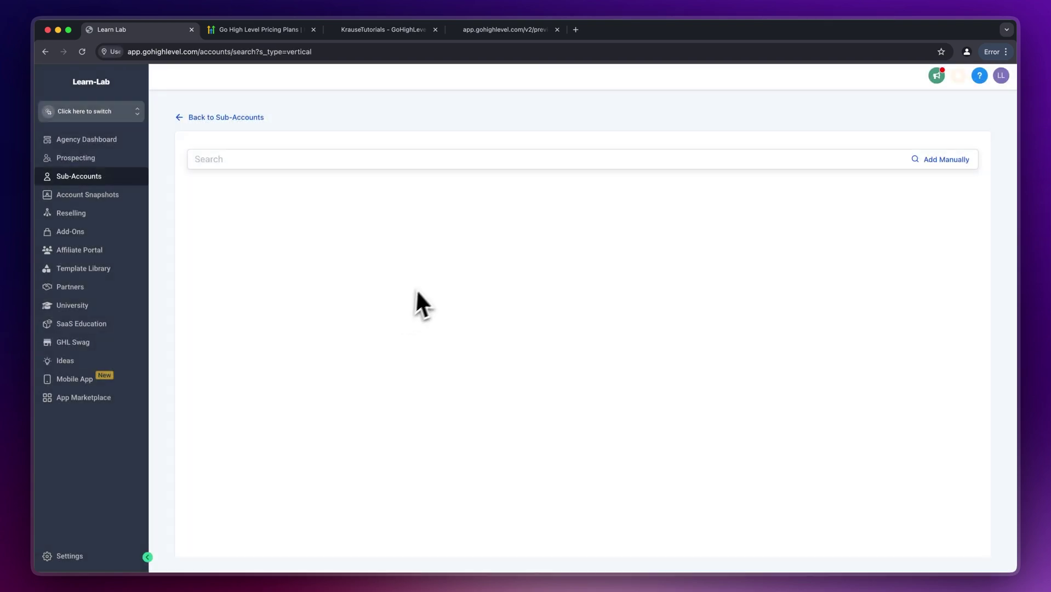
scroll(449, 368, down, 3)
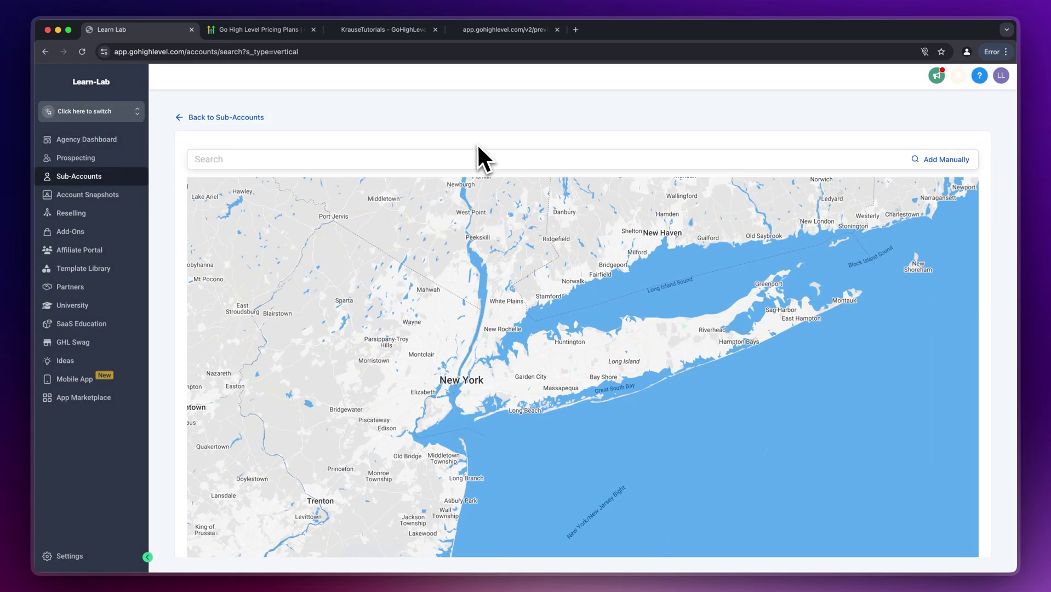
click(937, 163)
- Enter the Hogwarts business, contact's name, e-mail, phone and address, then add the sub-account
click(582, 200)
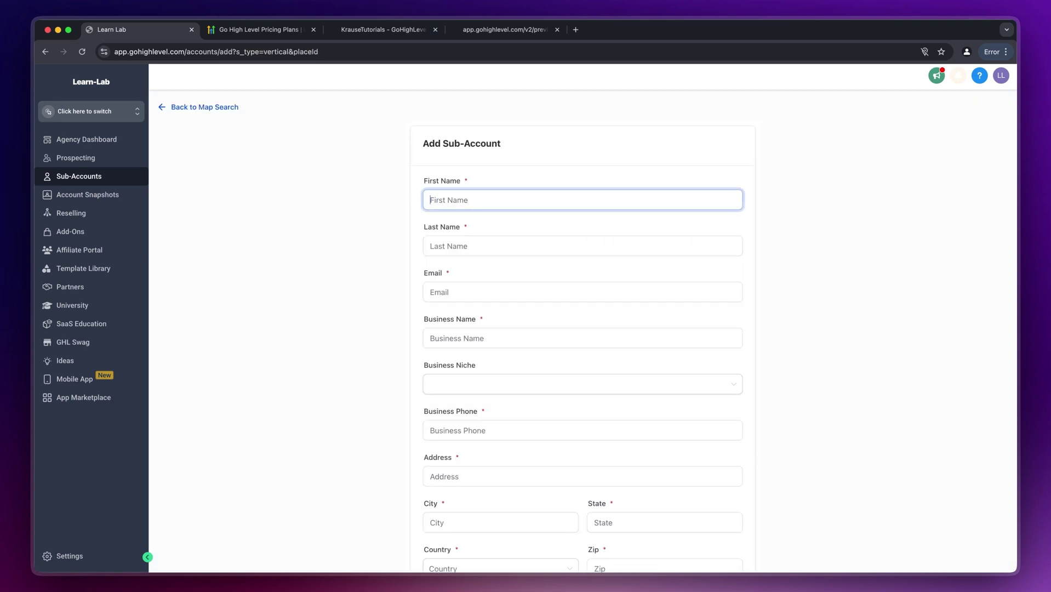
text(Albus)
key(Tab)
text(Dumbledore)
key(Tab)
click(481, 338)
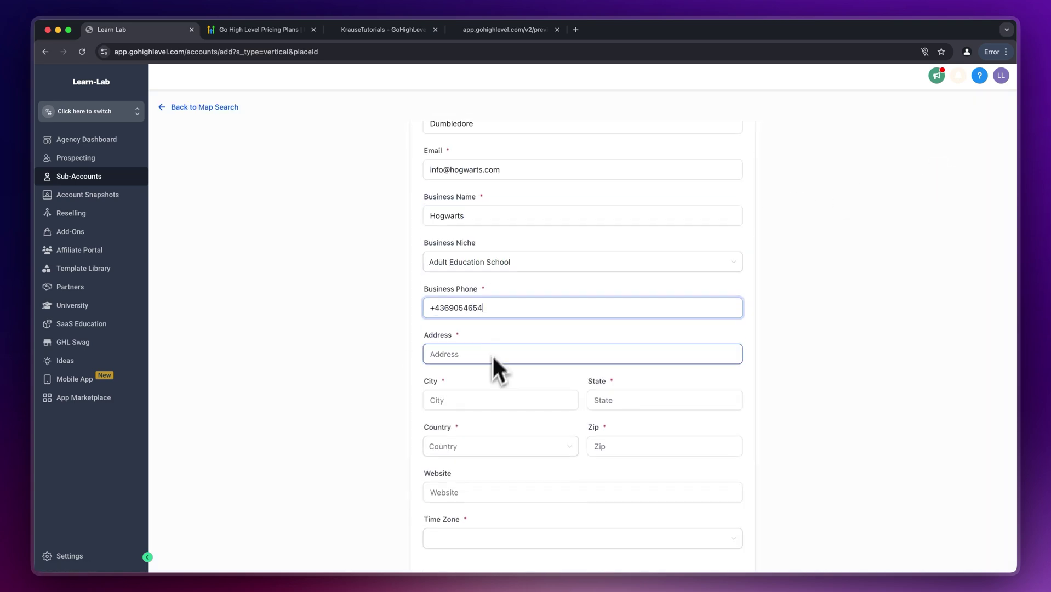
text(Hogwarts 1)
key(Tab)
text(Hogwarts)
key(Tab)
text(Hogwarts1042334)
click(469, 502)
click(698, 559)
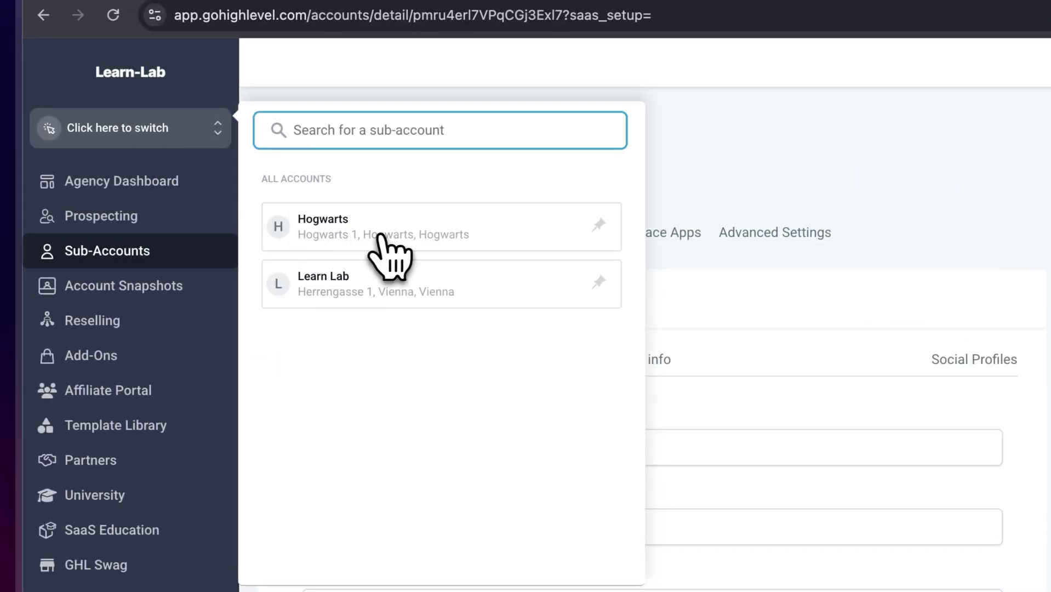
- Switch into Hogwarts and view its dashboard, Conversations and empty Contacts list
click(372, 237)
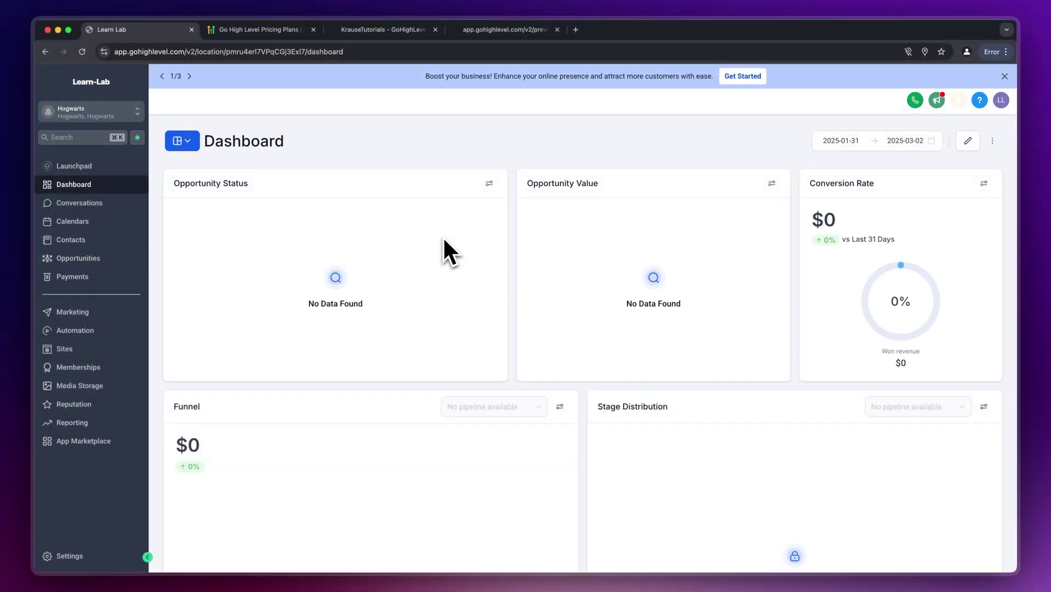
drag(205, 141, 279, 141)
click(324, 154)
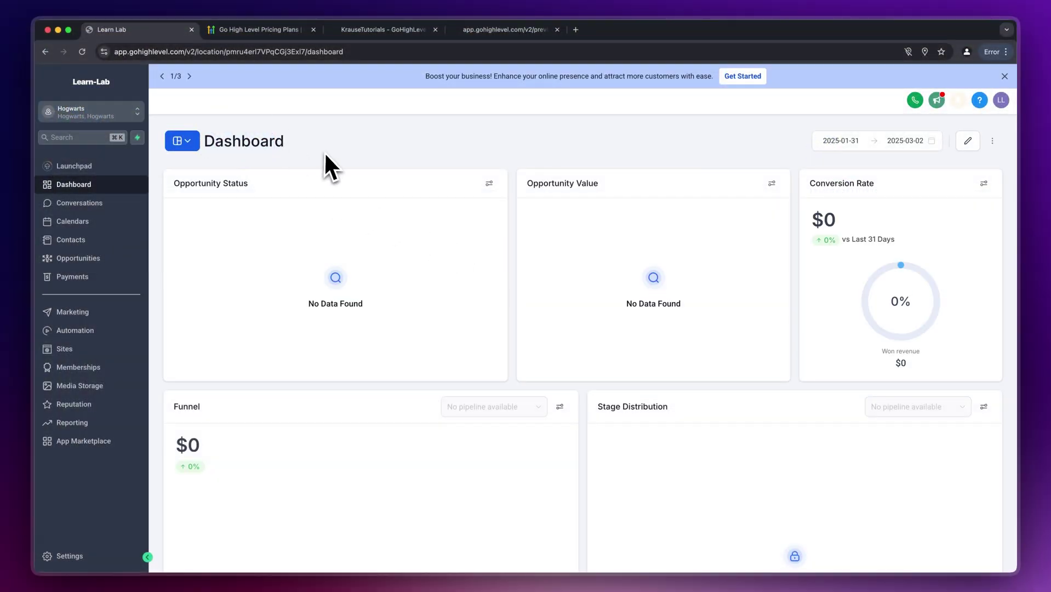
click(115, 213)
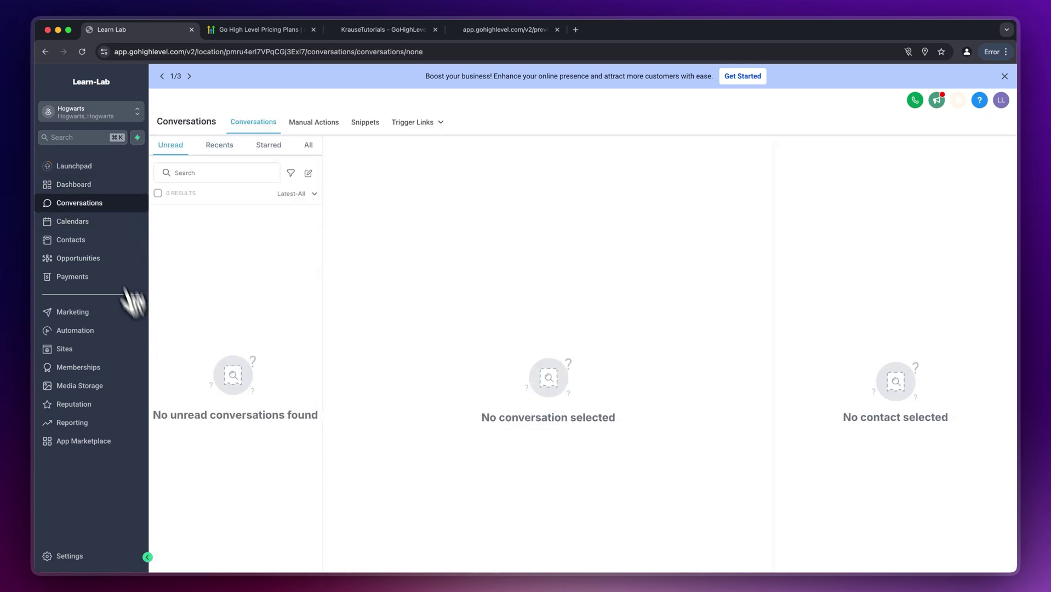
click(103, 242)
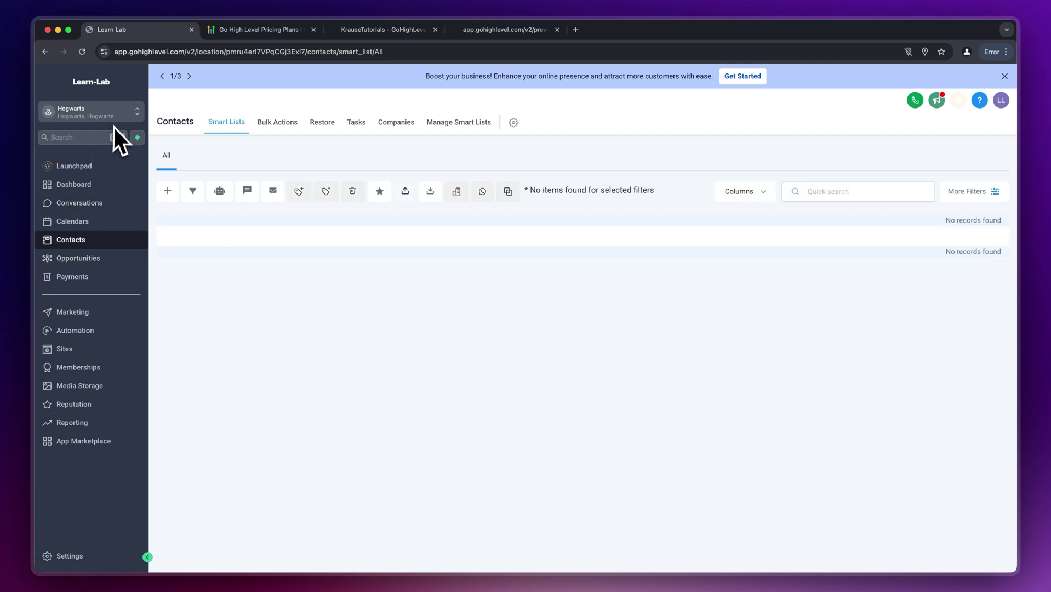
- Start importing Email List example.csv and review how its columns map to contact fields
click(430, 191)
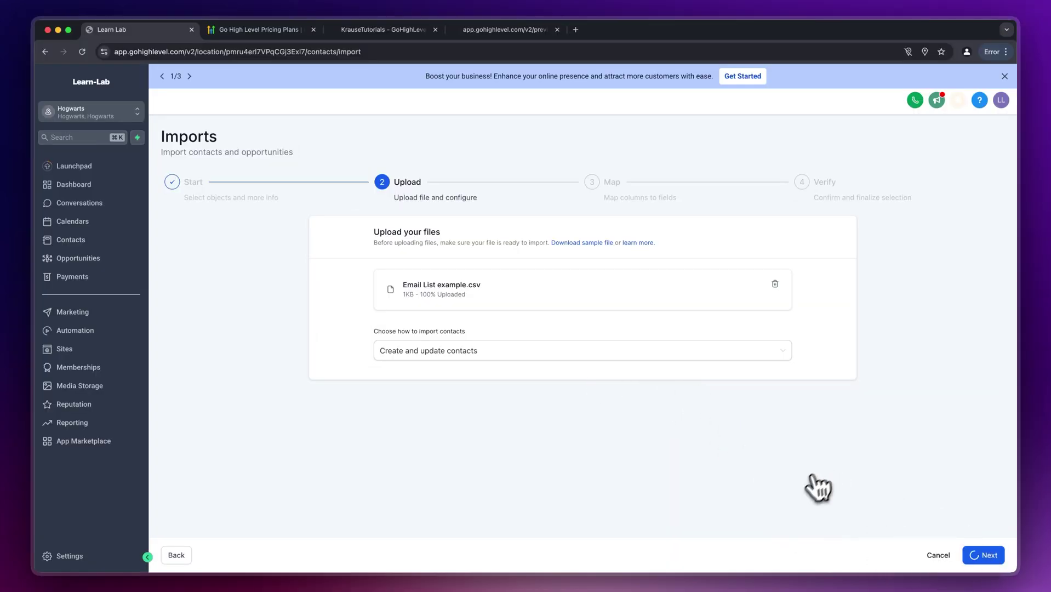
scroll(472, 374, down, 3)
scroll(471, 375, down, 2)
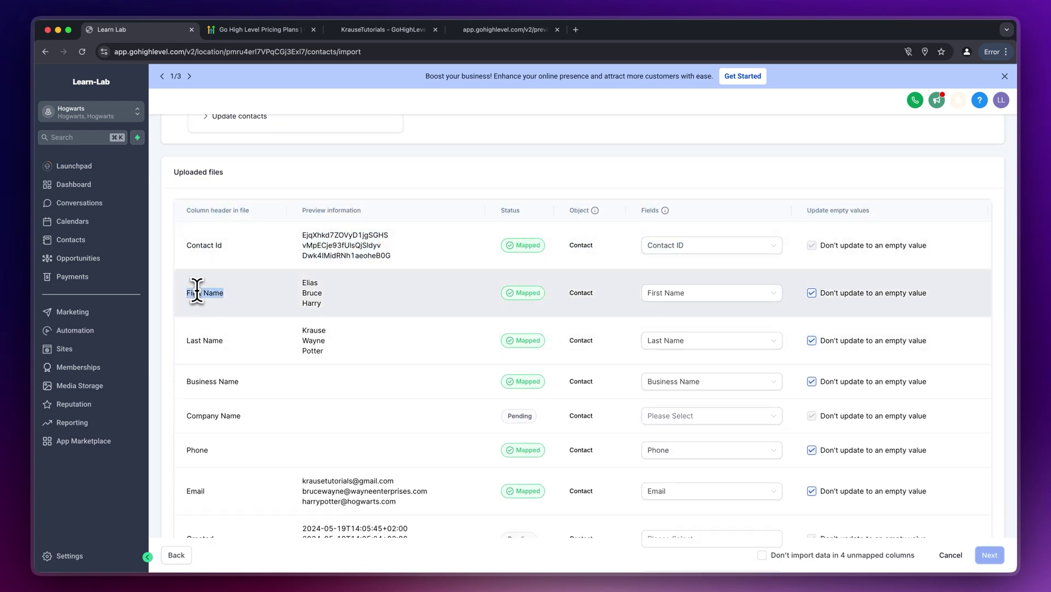
click(678, 296)
scroll(588, 378, down, 3)
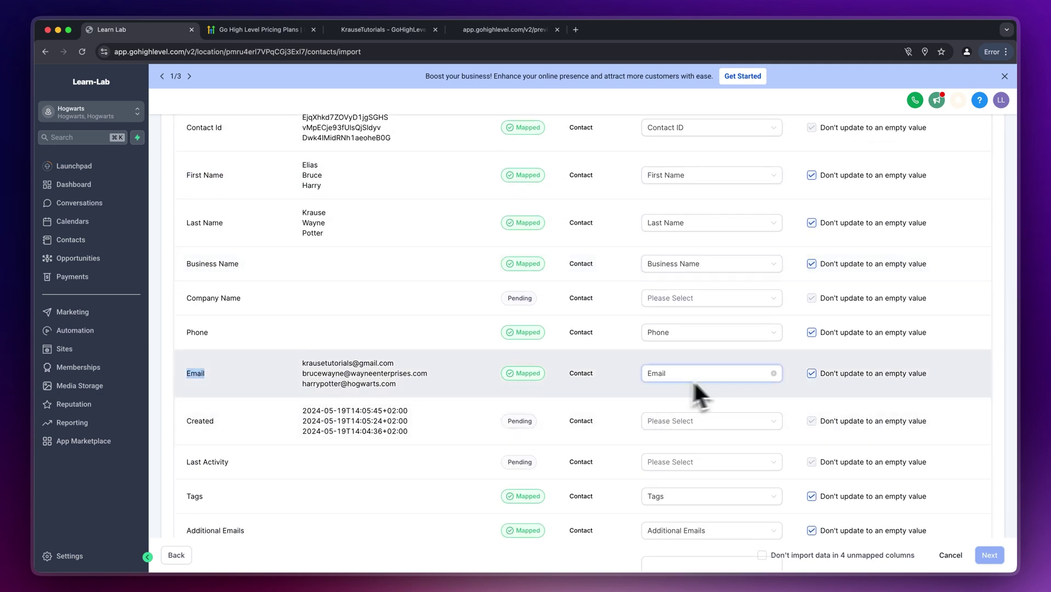
scroll(790, 467, down, 2)
- Skip the four unmapped columns, confirm contact consent and run the bulk import
click(761, 555)
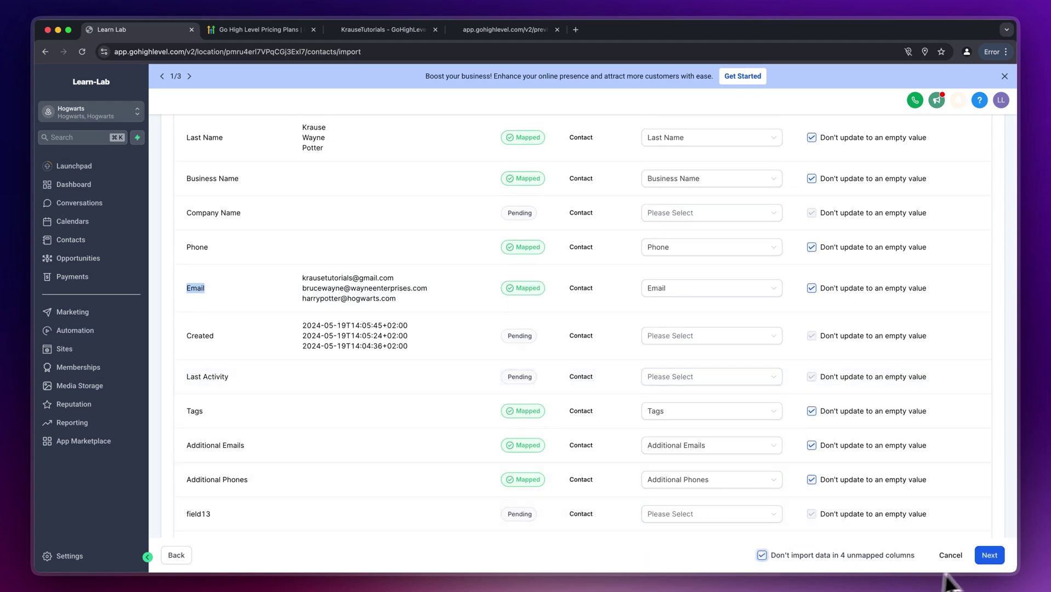
click(989, 555)
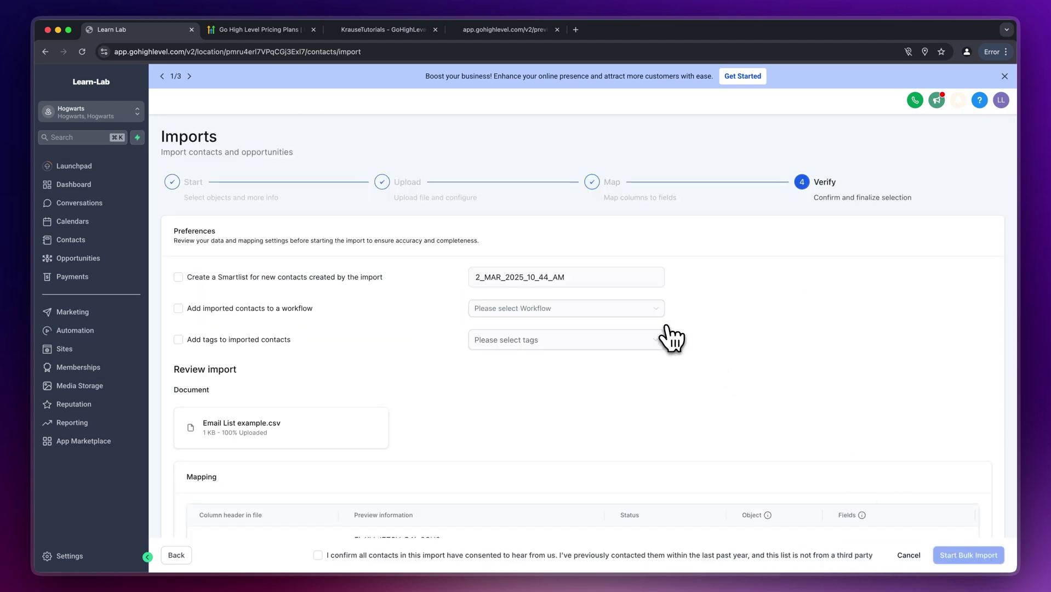
click(325, 556)
click(962, 557)
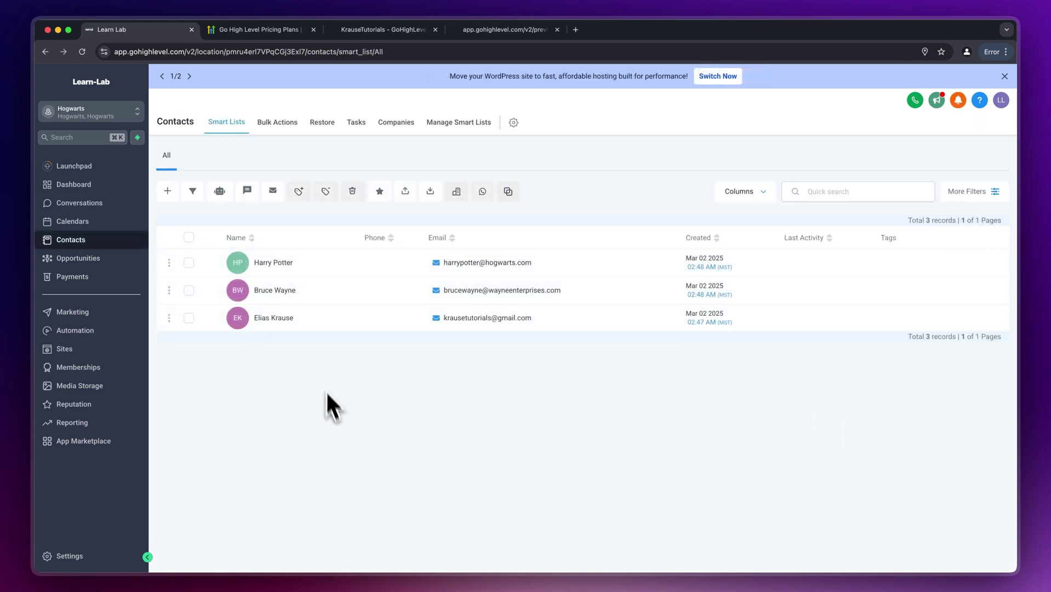
- Open the first contact and expand its Opportunities and Automation sections
click(277, 263)
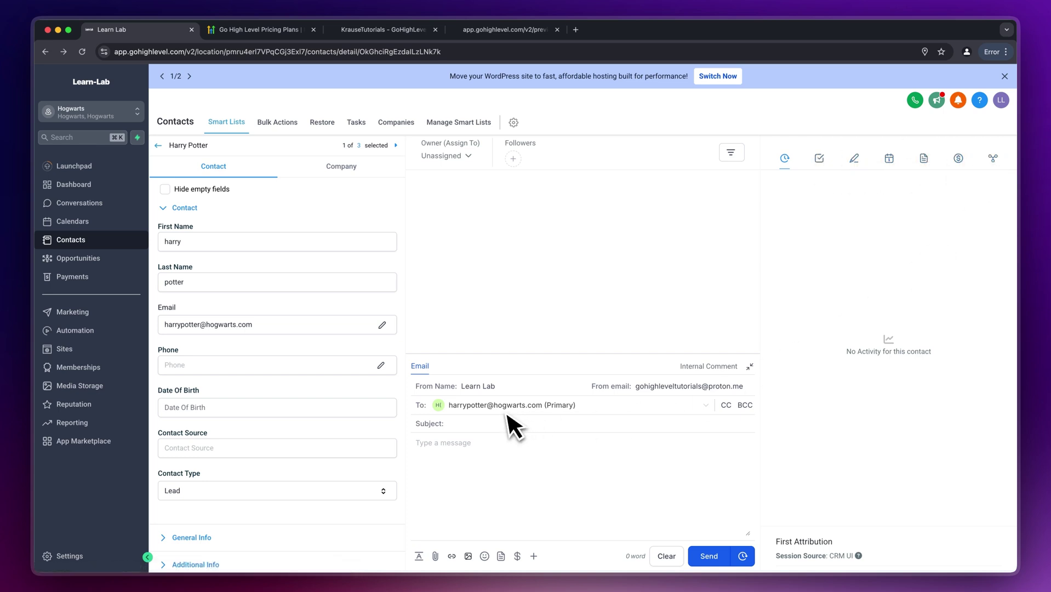
scroll(351, 431, down, 10)
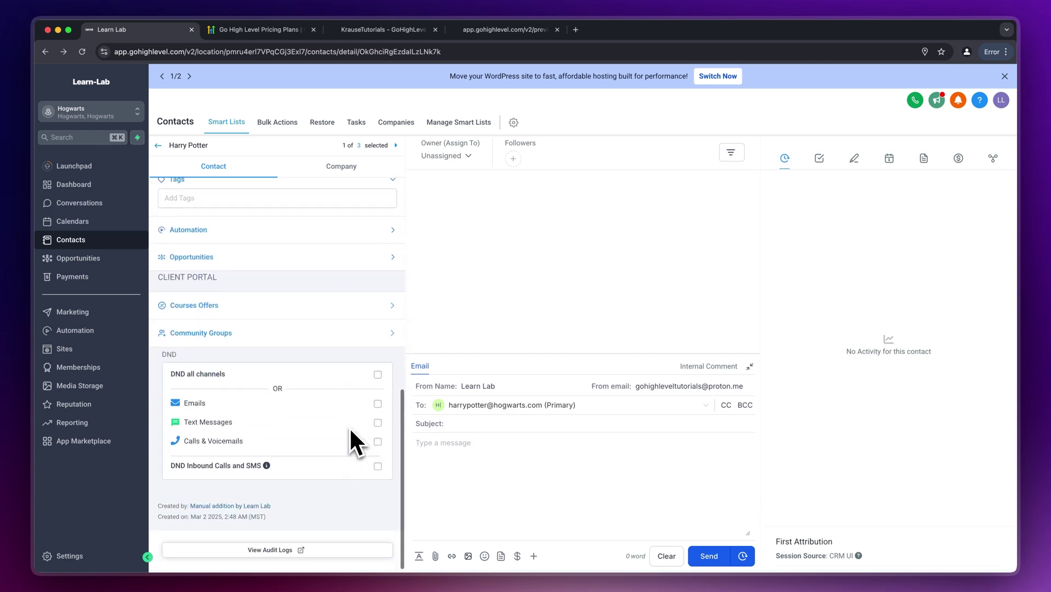
click(389, 261)
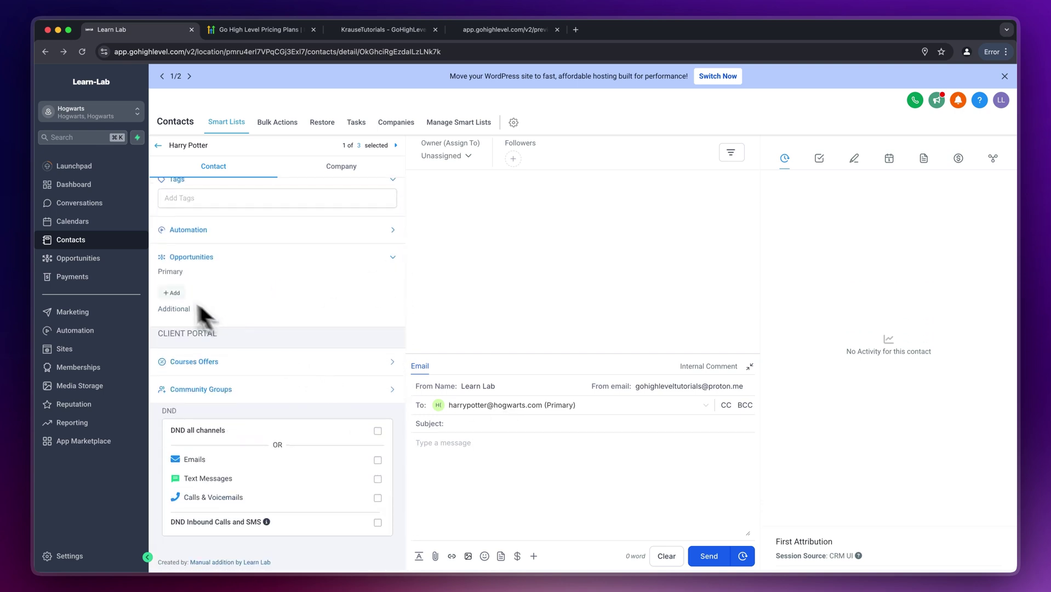
click(233, 261)
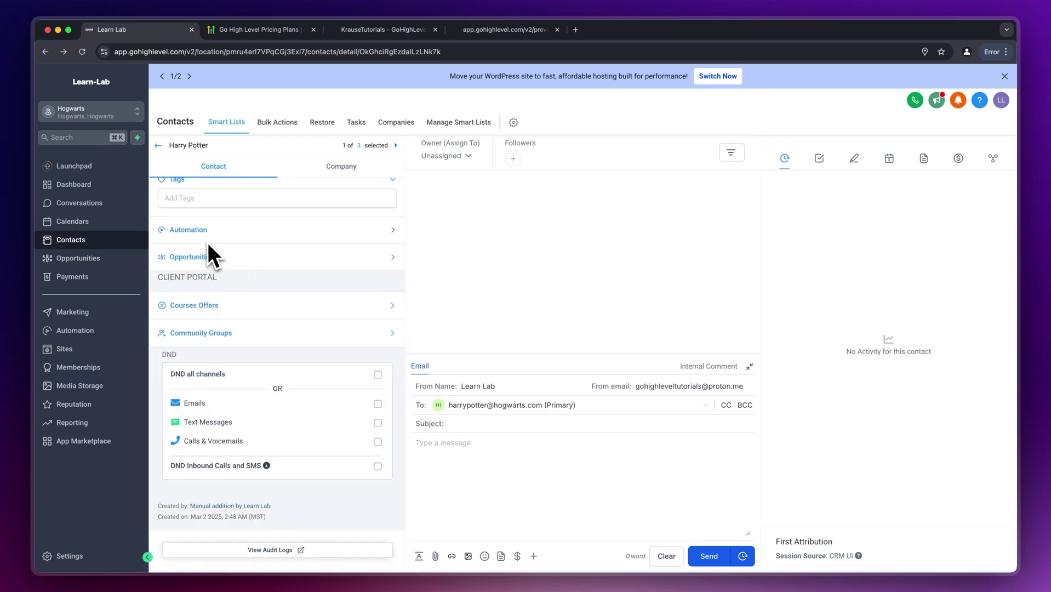
click(209, 237)
scroll(254, 231, up, 10)
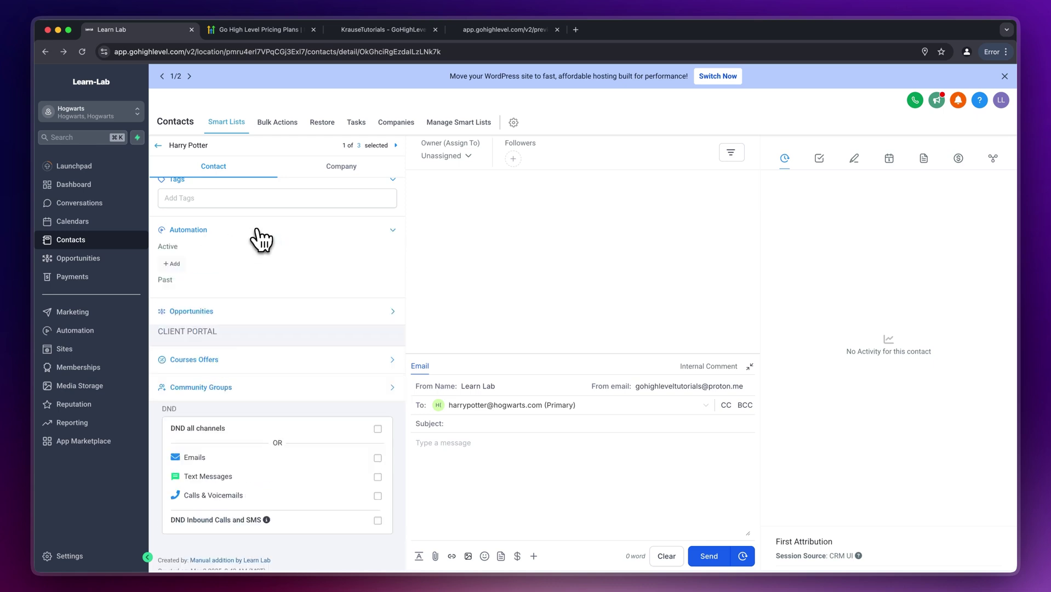
- Return to the contacts list and open the Opportunities pipelines management page
click(158, 145)
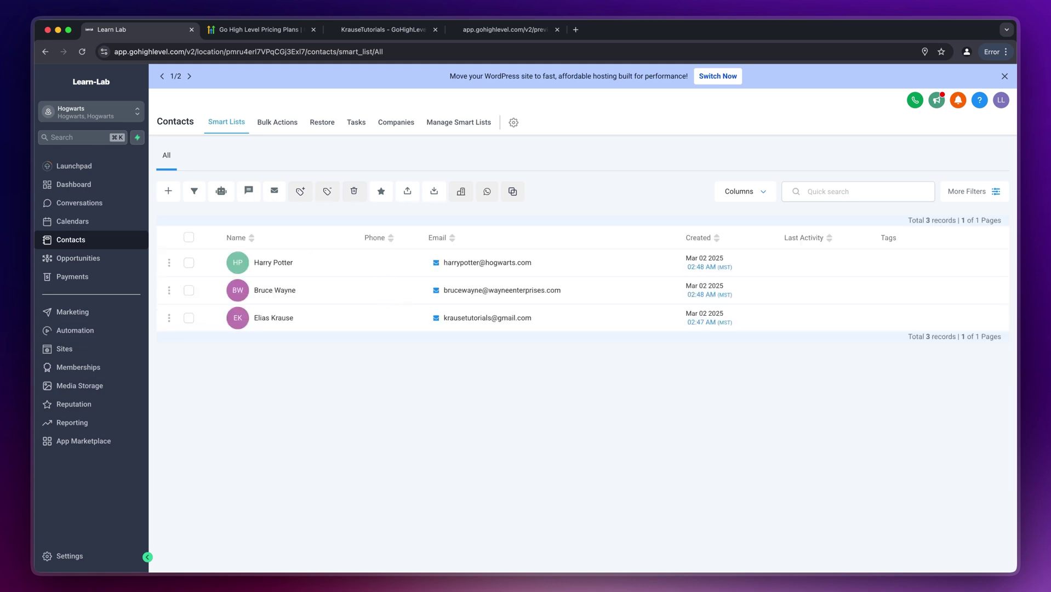
click(113, 271)
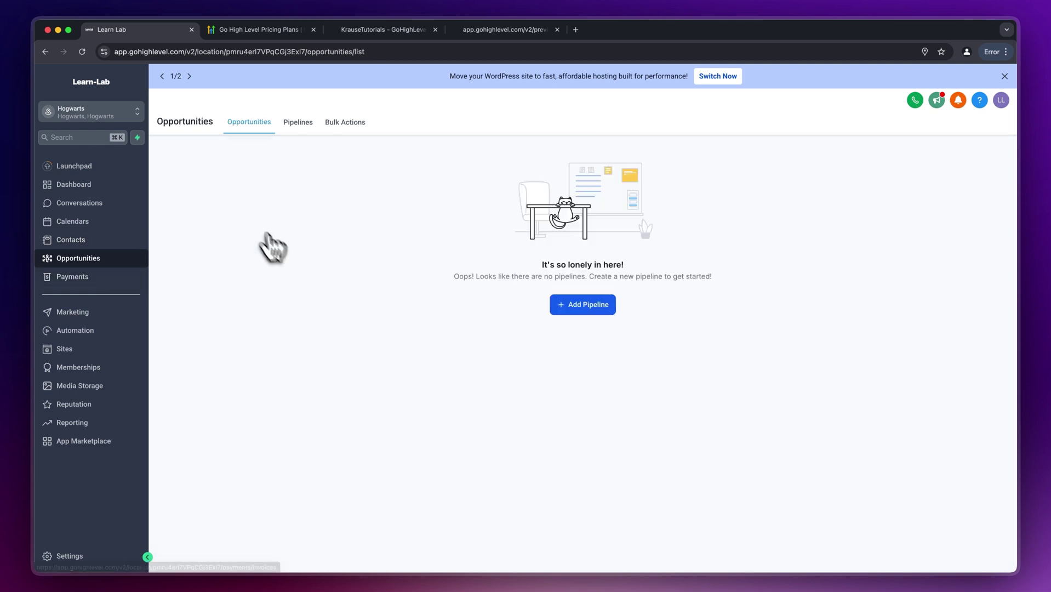
click(591, 308)
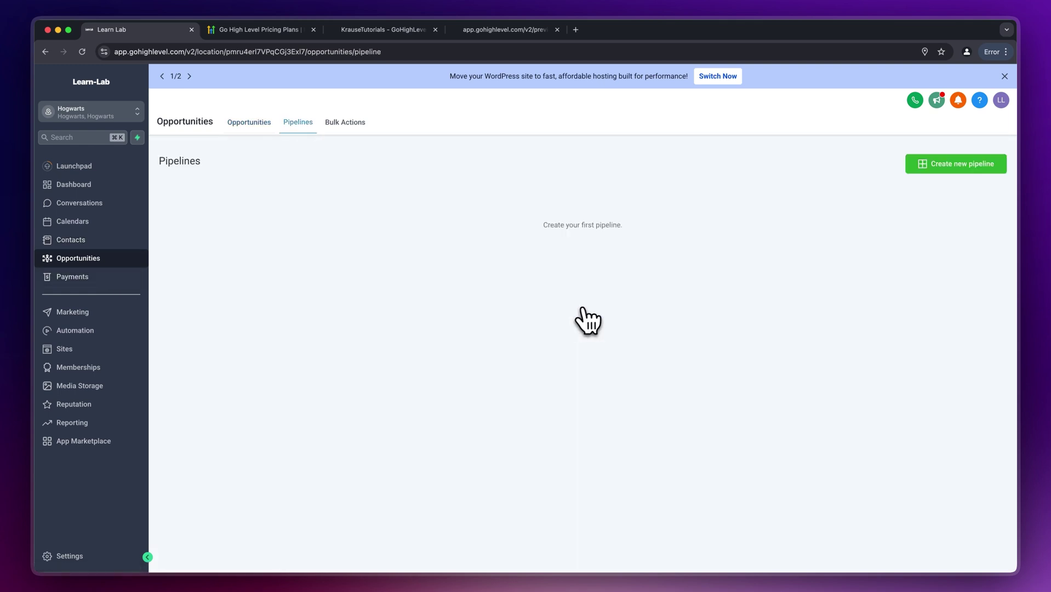
- Create 'Test pipeline' with stages New, Prospect, Negotiating and Won, and save it
click(914, 172)
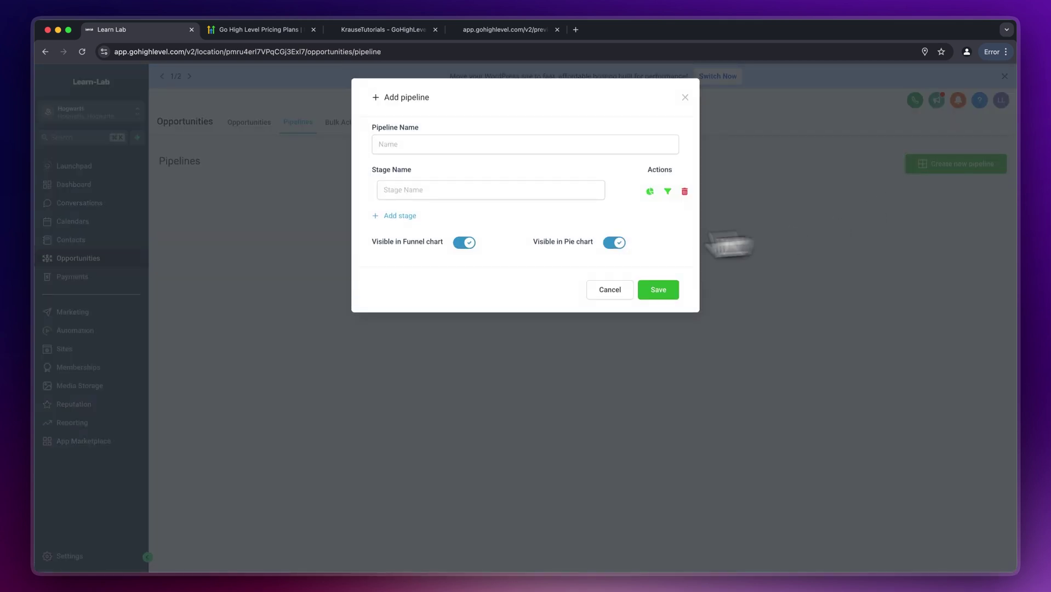
click(473, 148)
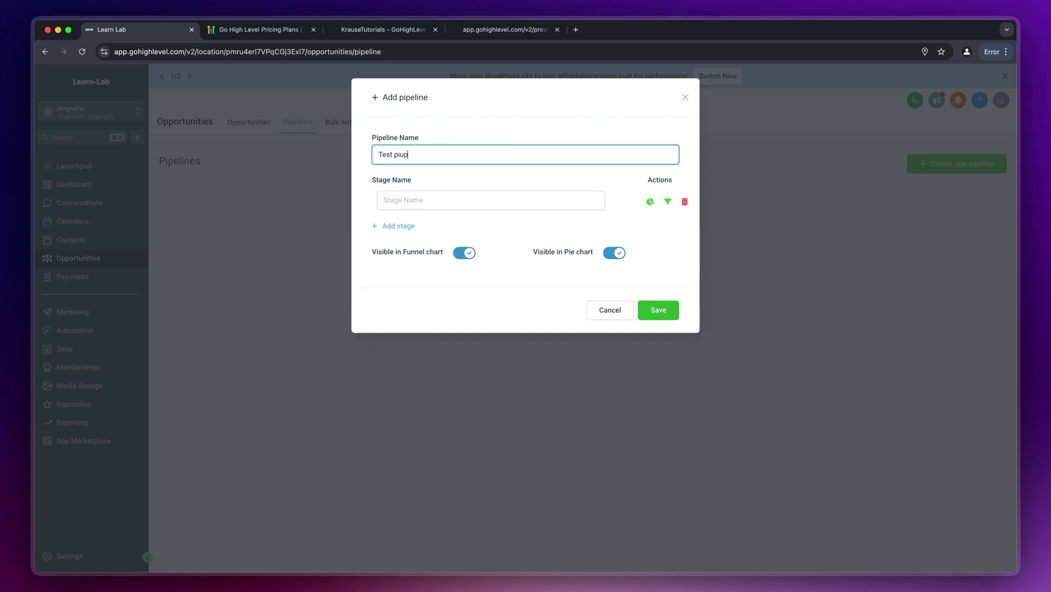
text(Test pipeline)
click(384, 200)
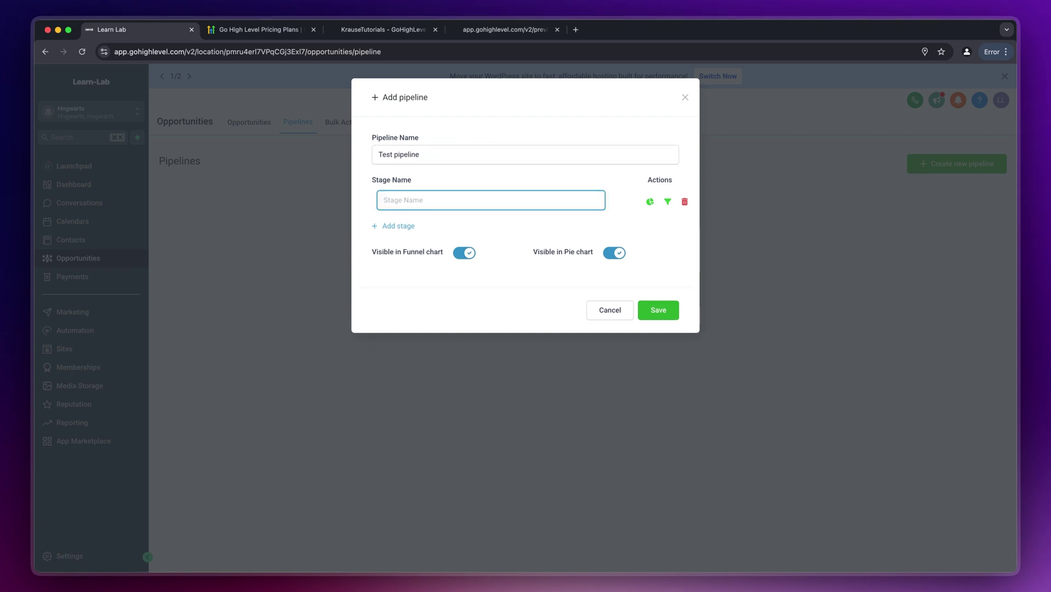
click(403, 225)
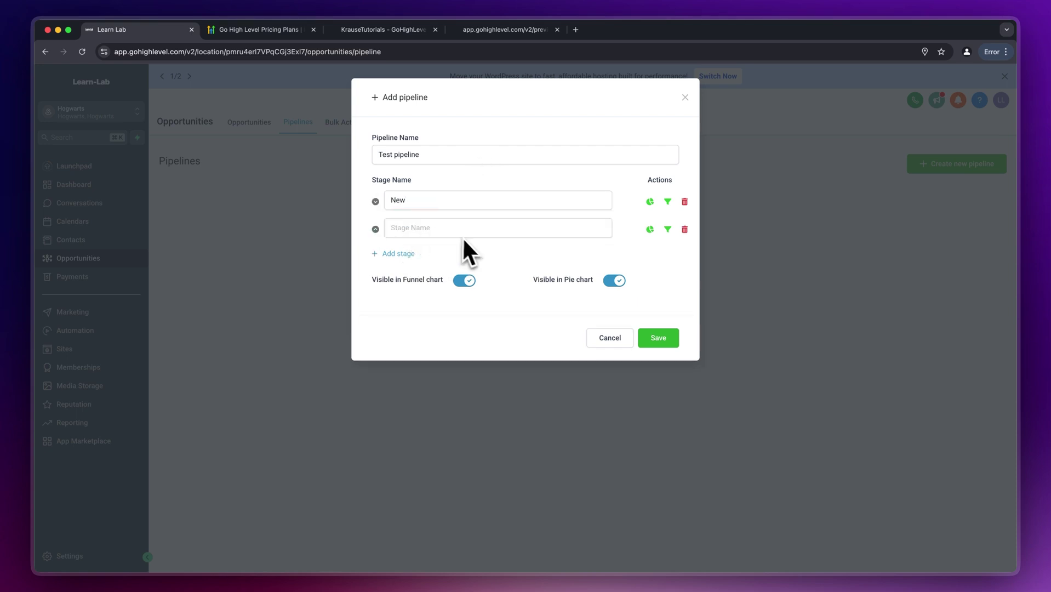
click(444, 227)
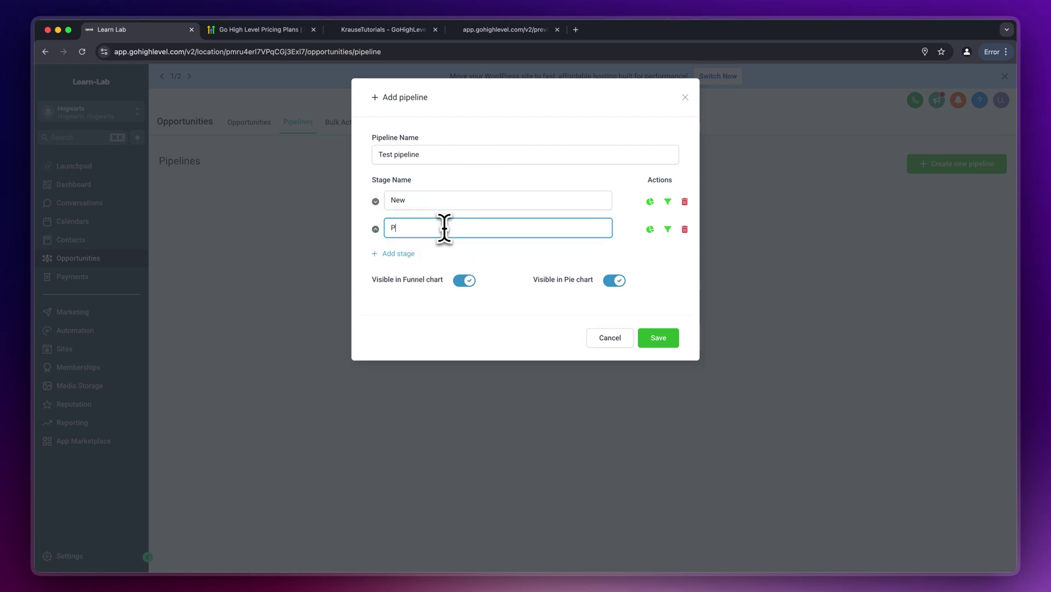
click(411, 262)
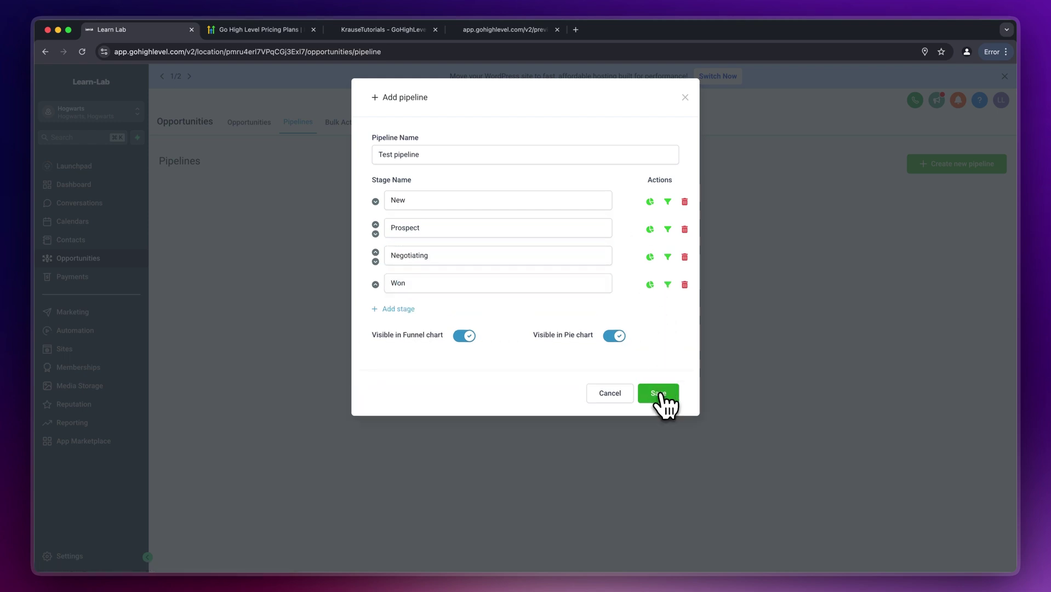
click(662, 394)
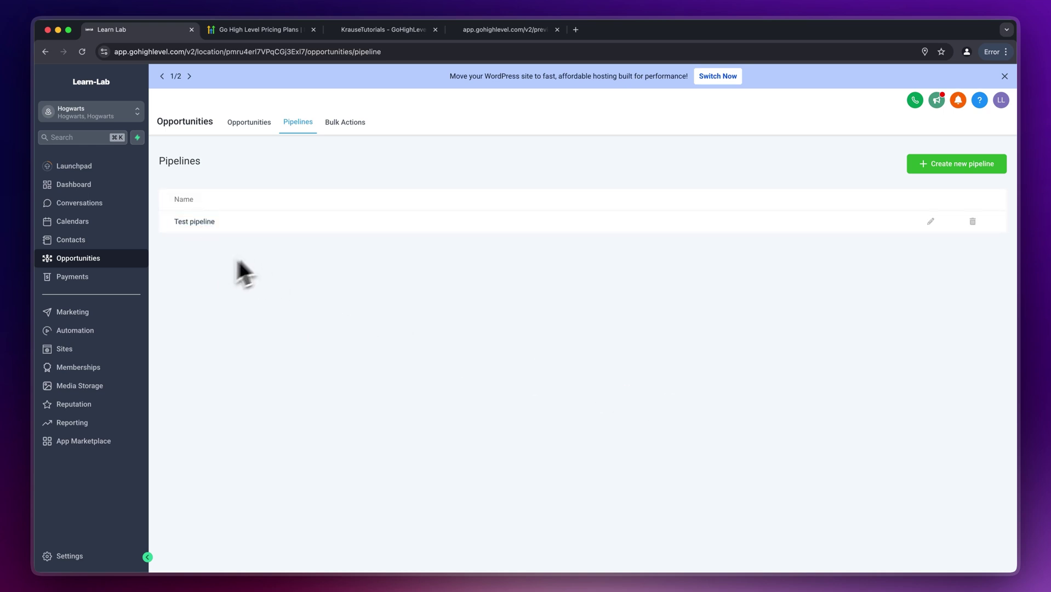
- View the Test pipeline board, then begin an opportunity for the first contact and discard it
click(260, 122)
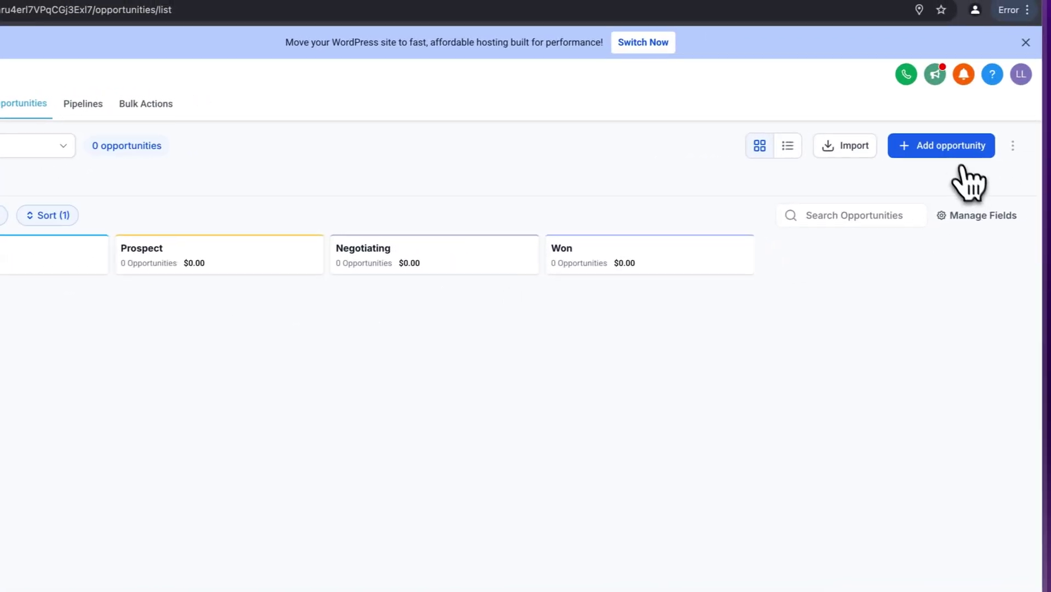
click(959, 156)
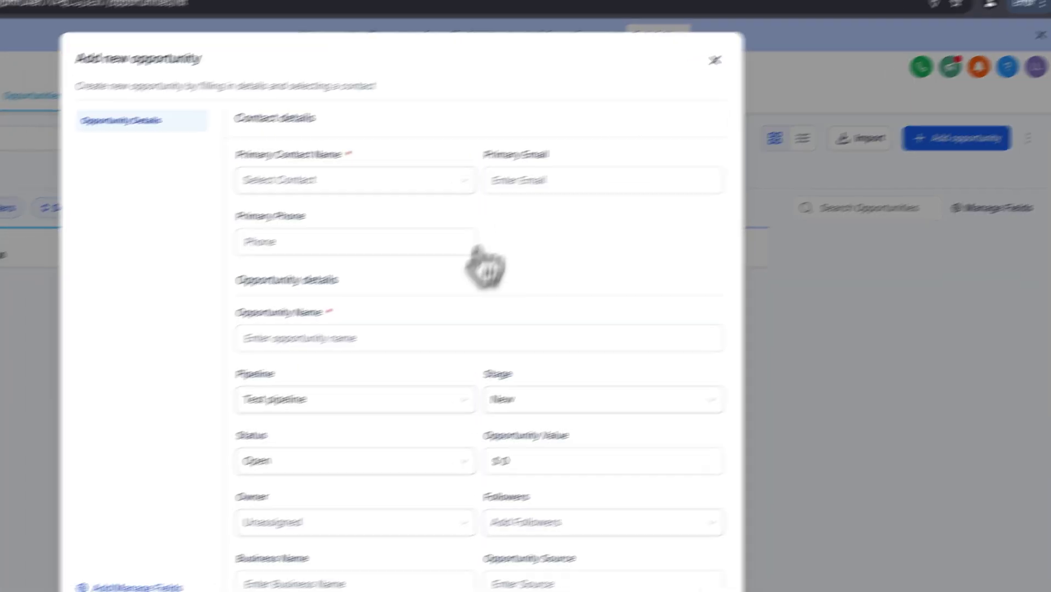
click(477, 174)
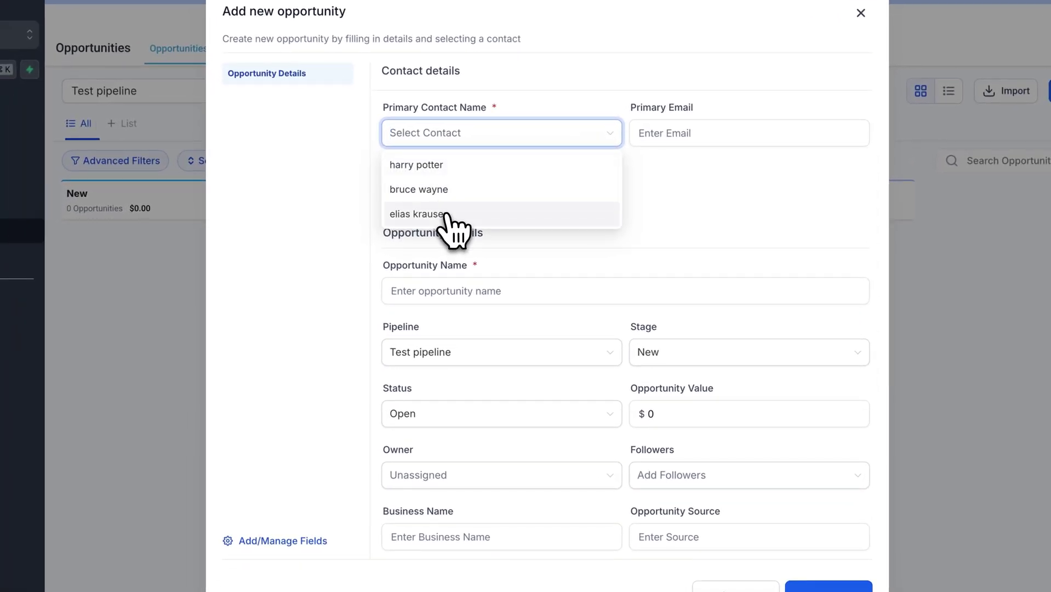
click(452, 166)
scroll(608, 219, down, 1)
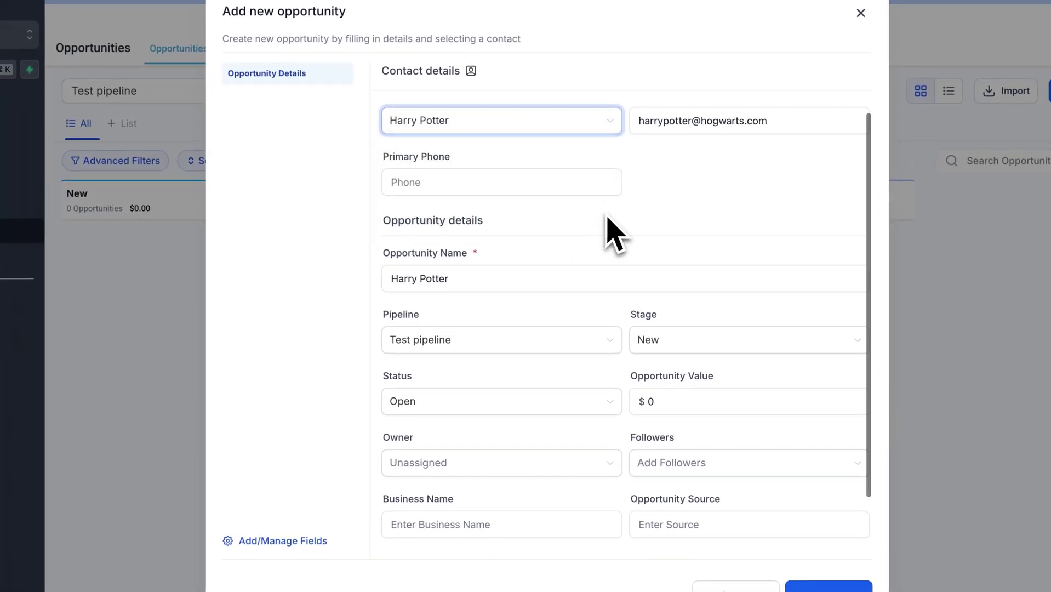
scroll(609, 219, down, 1)
drag(382, 153, 530, 180)
click(518, 206)
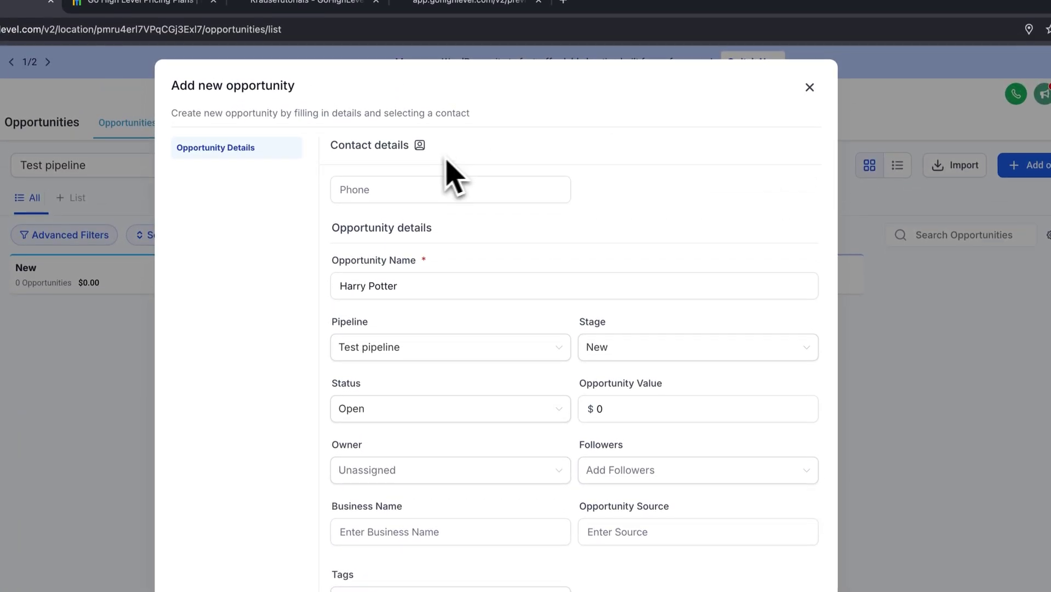
click(809, 87)
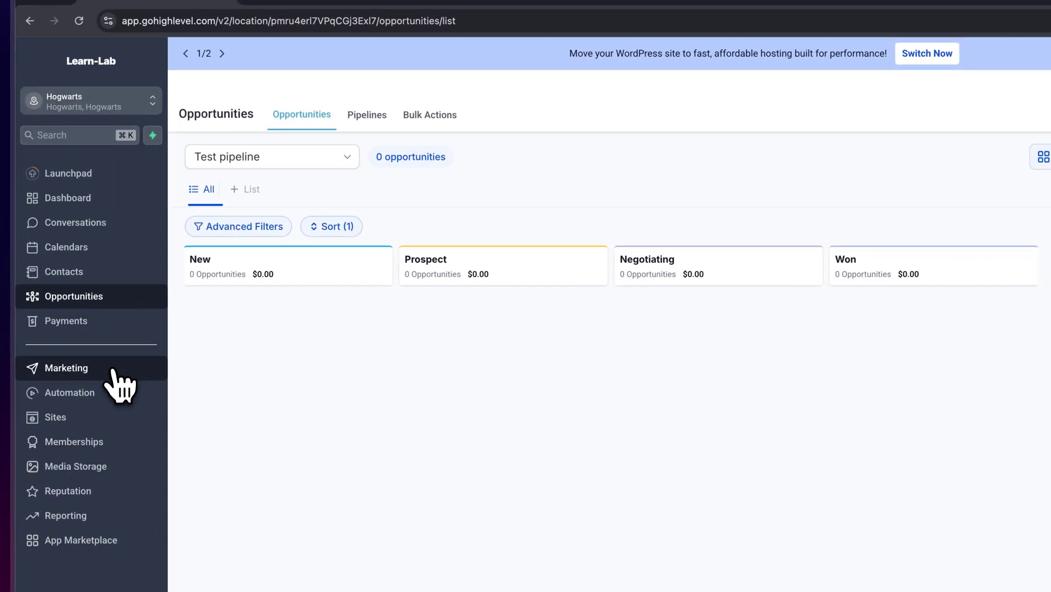
- Browse Marketing's Email Campaigns, Snippets and Countdown Timers pages
click(113, 378)
mouse_move(362, 121)
click(348, 144)
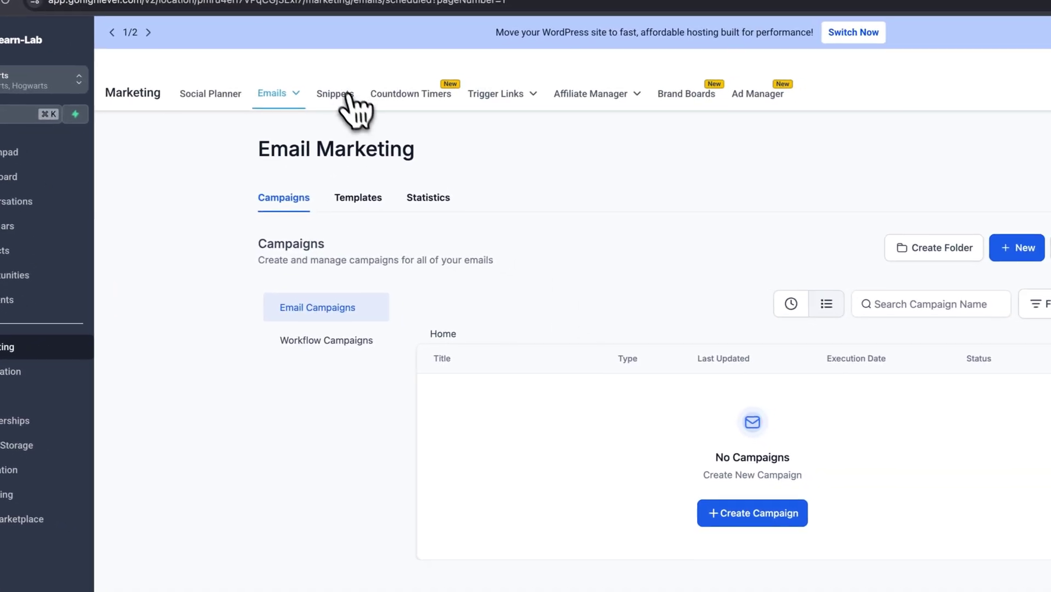
click(339, 96)
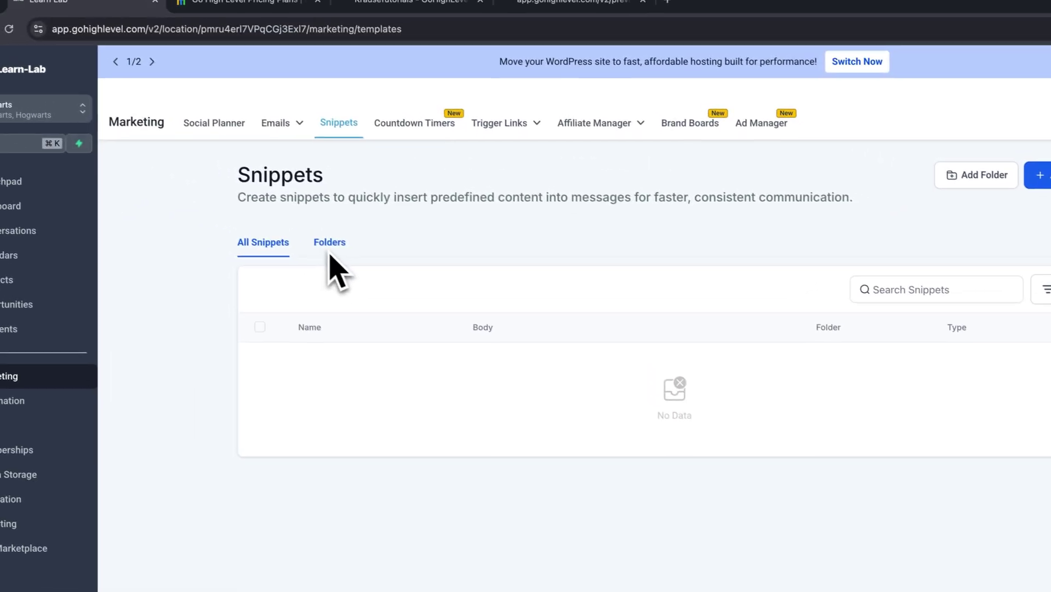
click(420, 126)
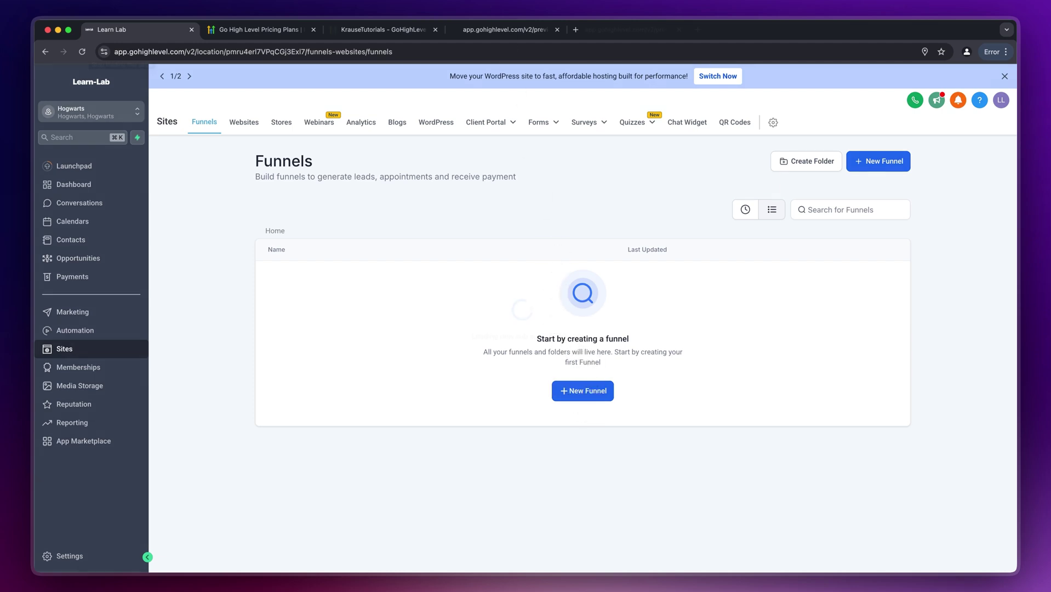
- Open the KrauseTutorials Funnel Template BONUS Copy funnel and switch to its Landing Page step
click(82, 51)
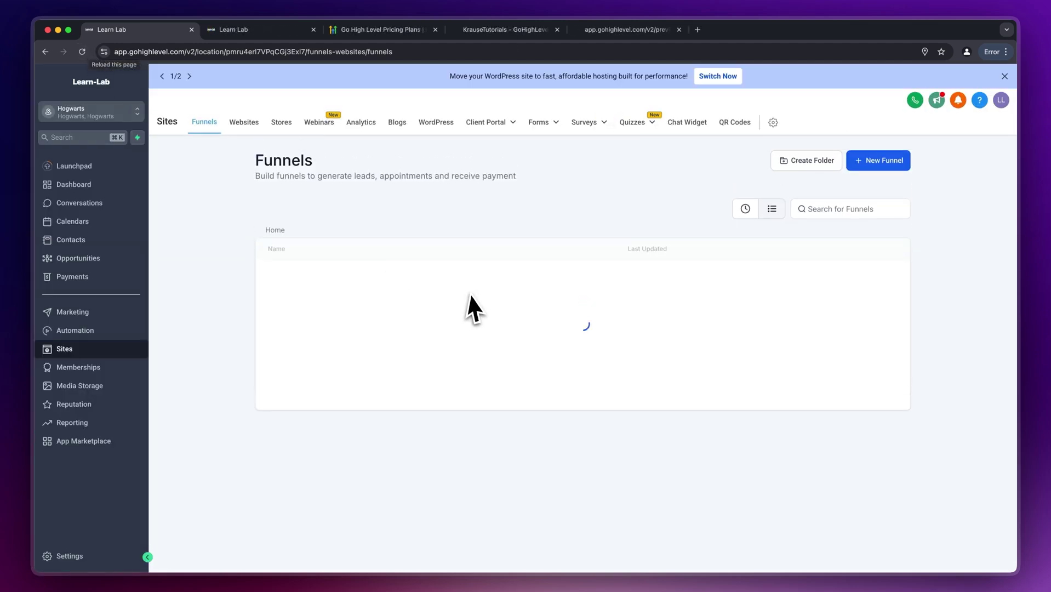
click(403, 278)
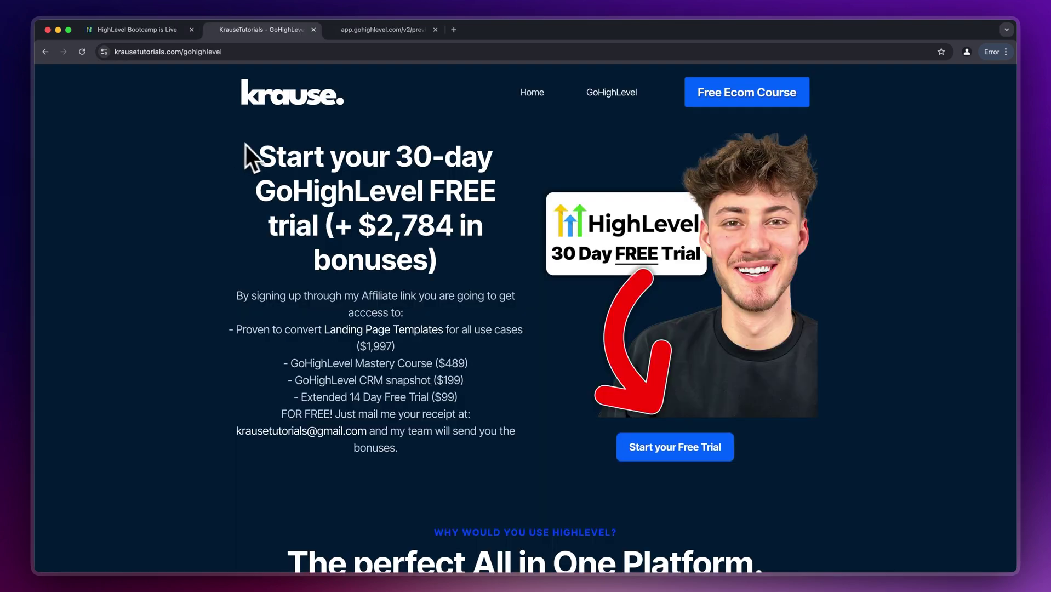
drag(246, 145, 469, 246)
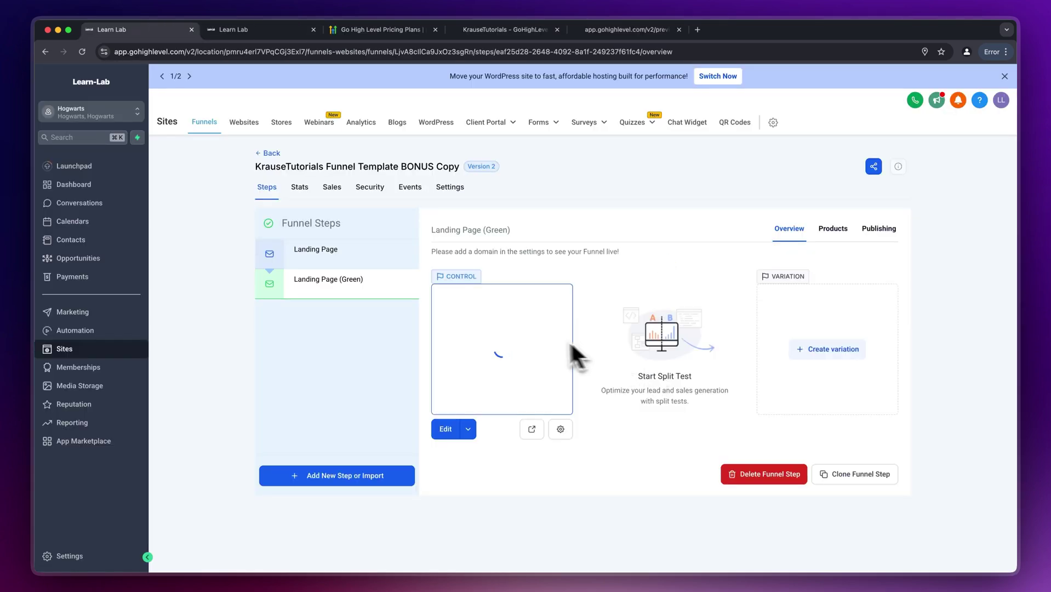
click(326, 261)
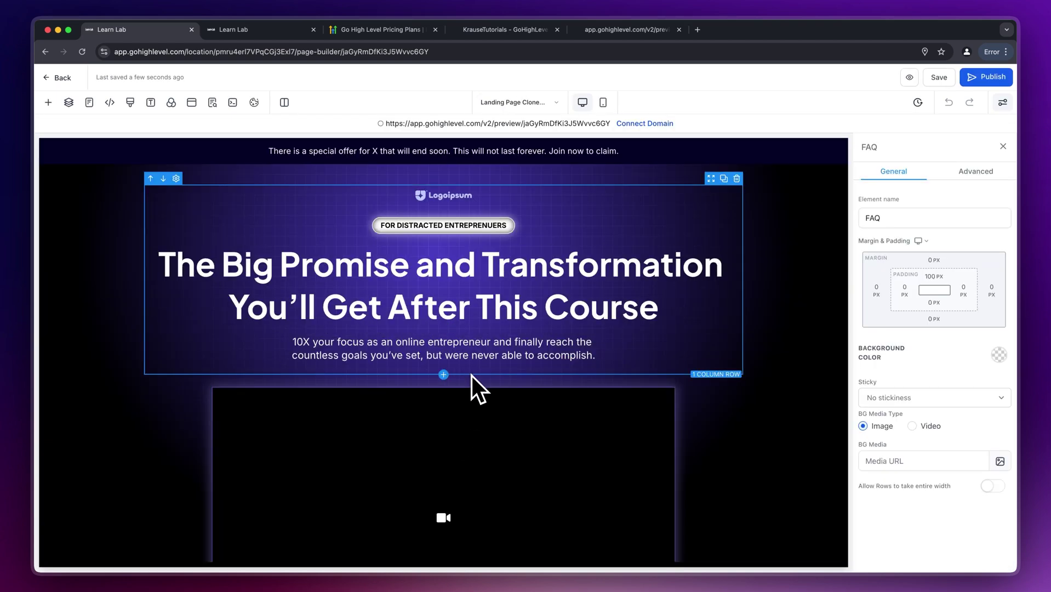
- Change the hero headline to 'This can be changed.'
click(542, 307)
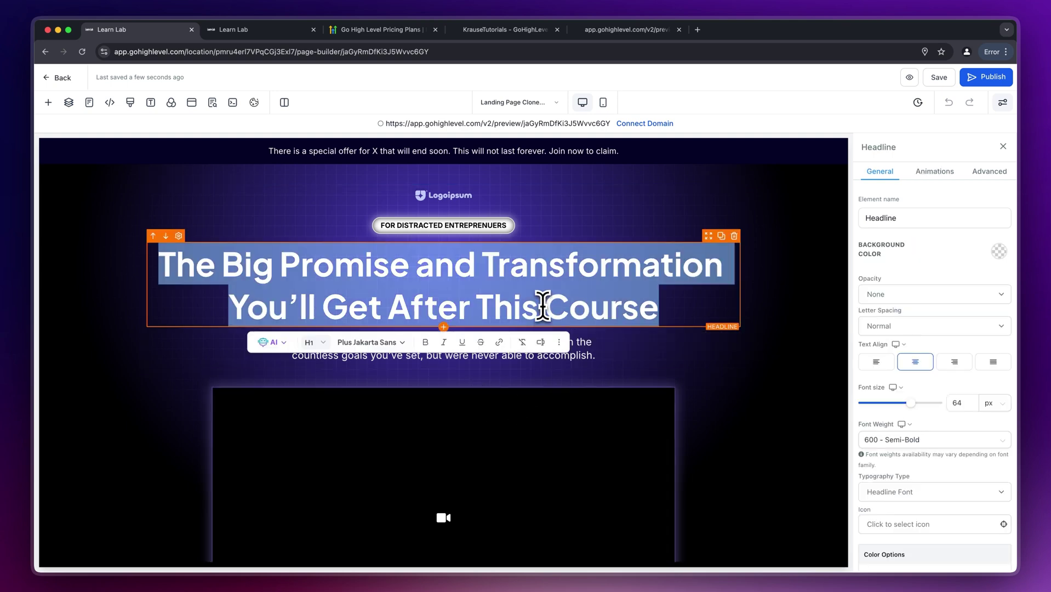
text(This can be chang)
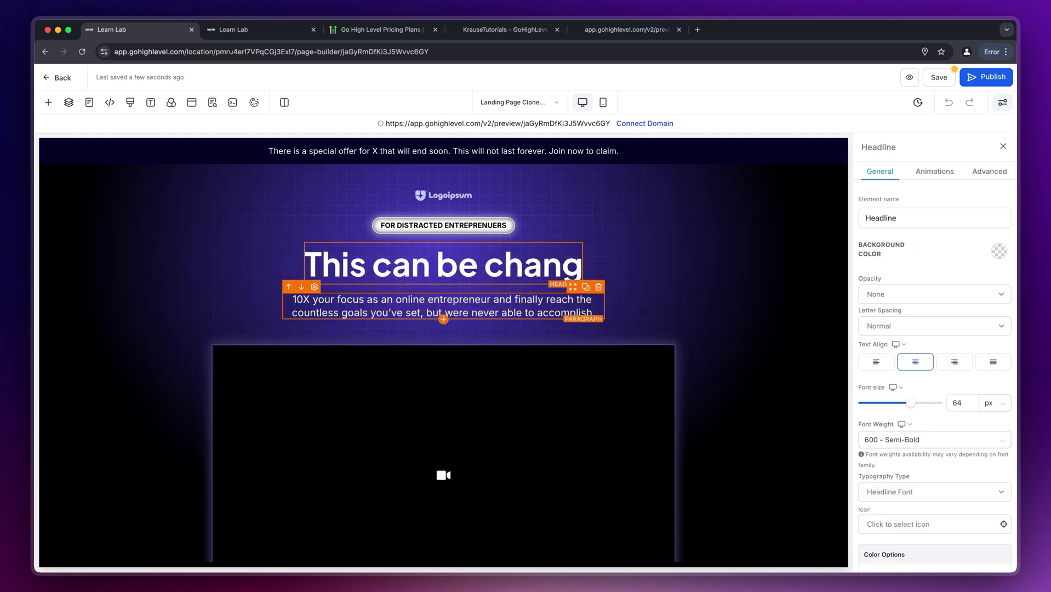
text(ed.)
click(556, 299)
scroll(557, 298, down, 5)
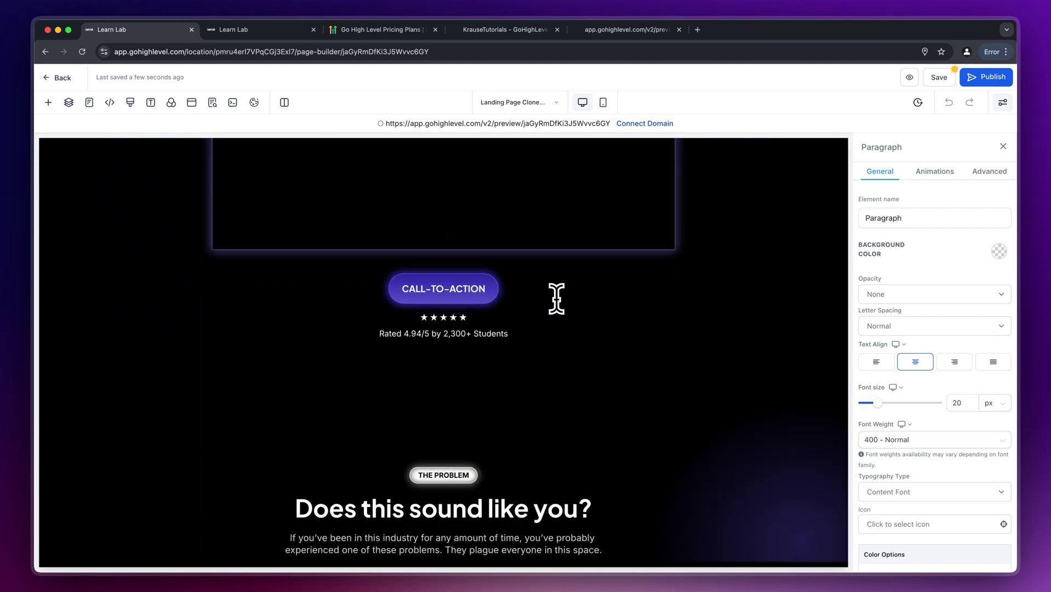
scroll(556, 299, down, 20)
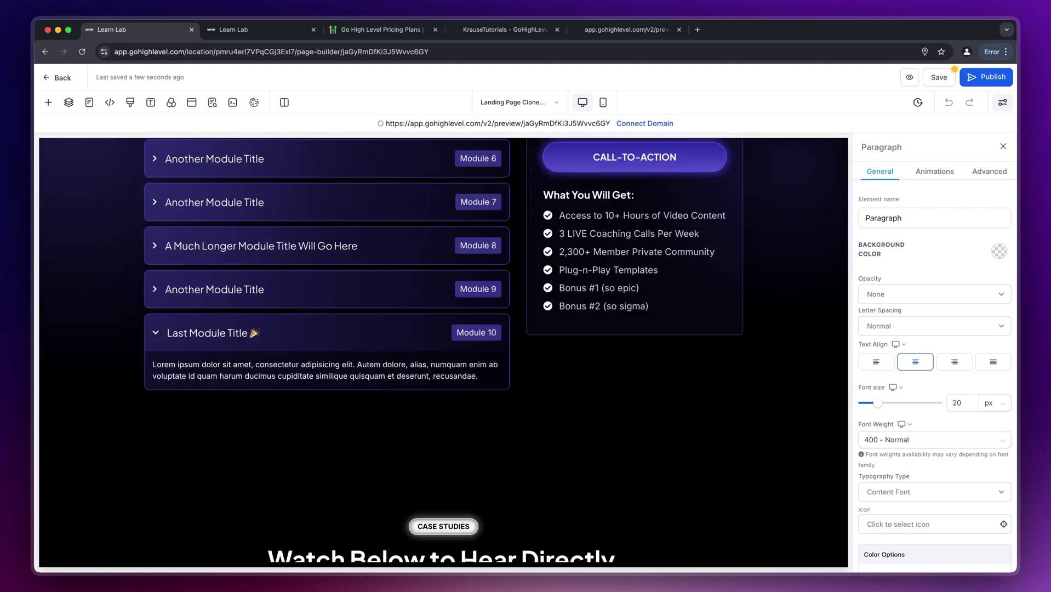
scroll(444, 350, down, 4)
- Inspect the Case Studies section's headline, student result, testimonial text and video elements
click(505, 345)
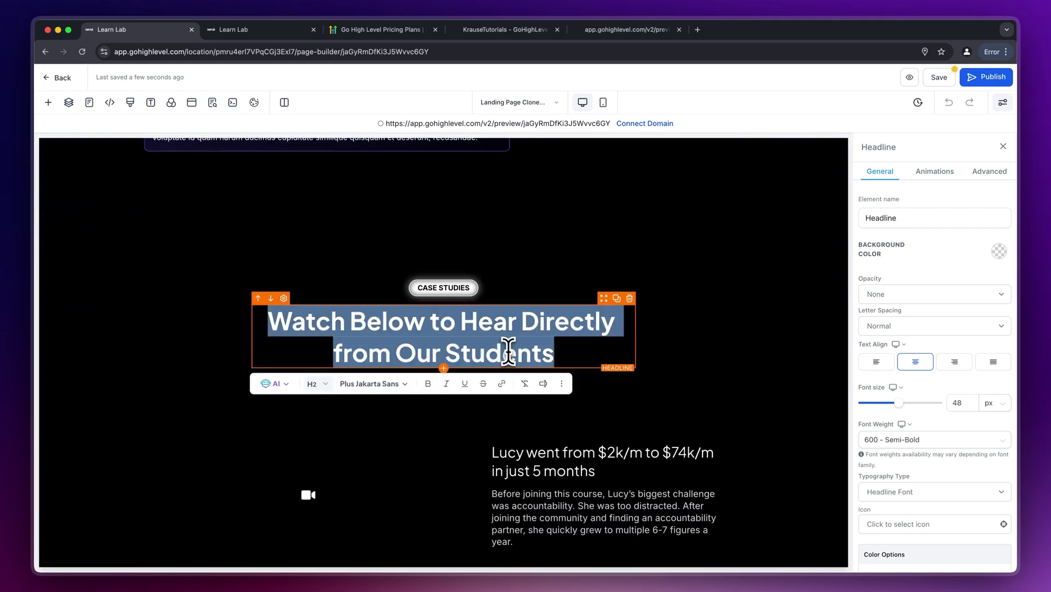
click(525, 455)
scroll(548, 456, down, 2)
click(498, 438)
click(382, 425)
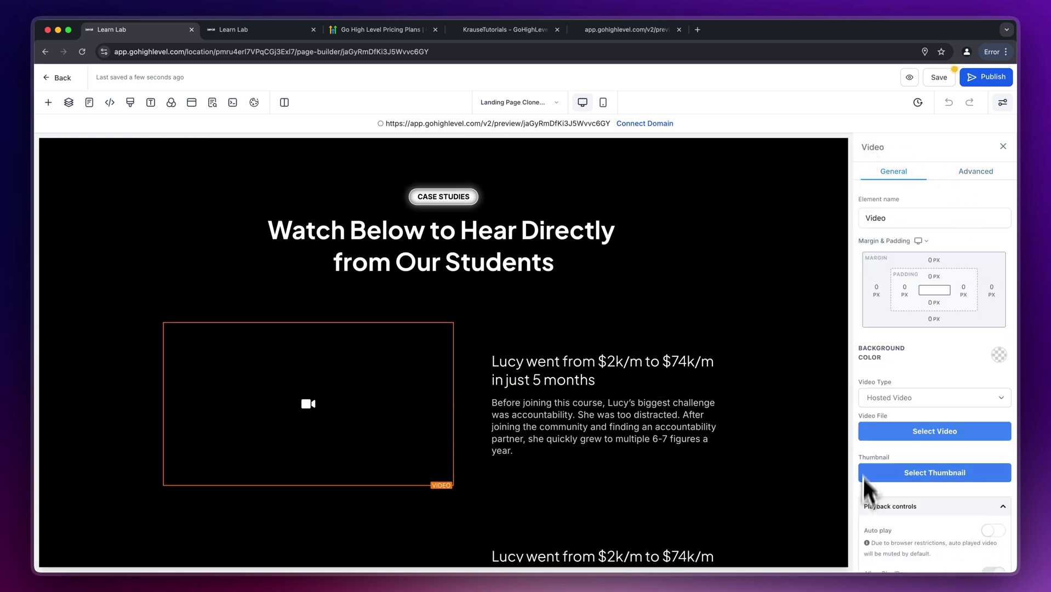
click(700, 428)
scroll(701, 427, down, 10)
- Inspect the Meet The Creator section's headline, bio, image placeholder and call-to-action button
click(466, 316)
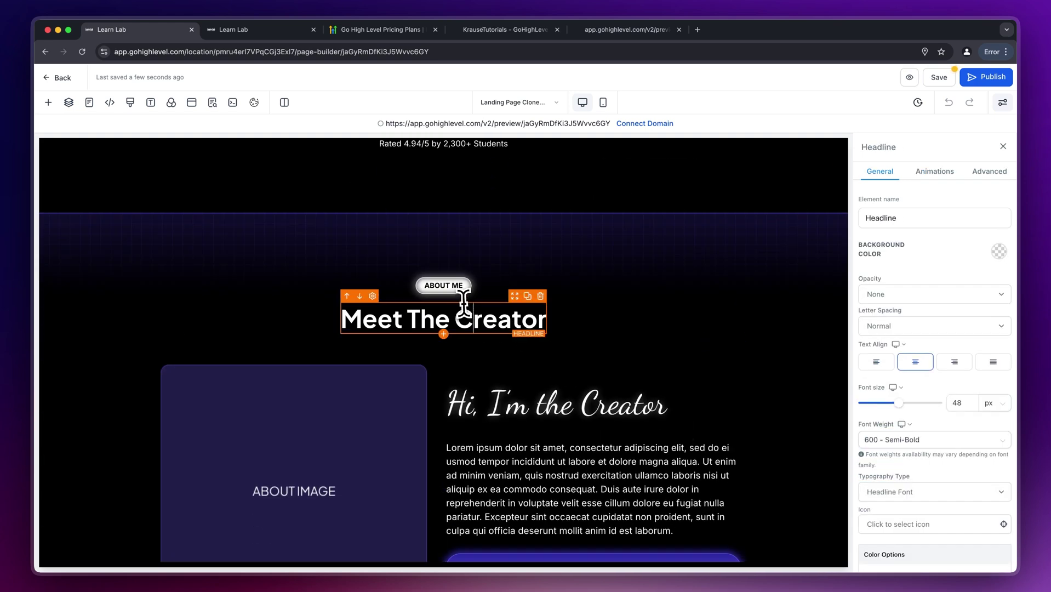
click(491, 262)
click(647, 471)
scroll(645, 477, down, 2)
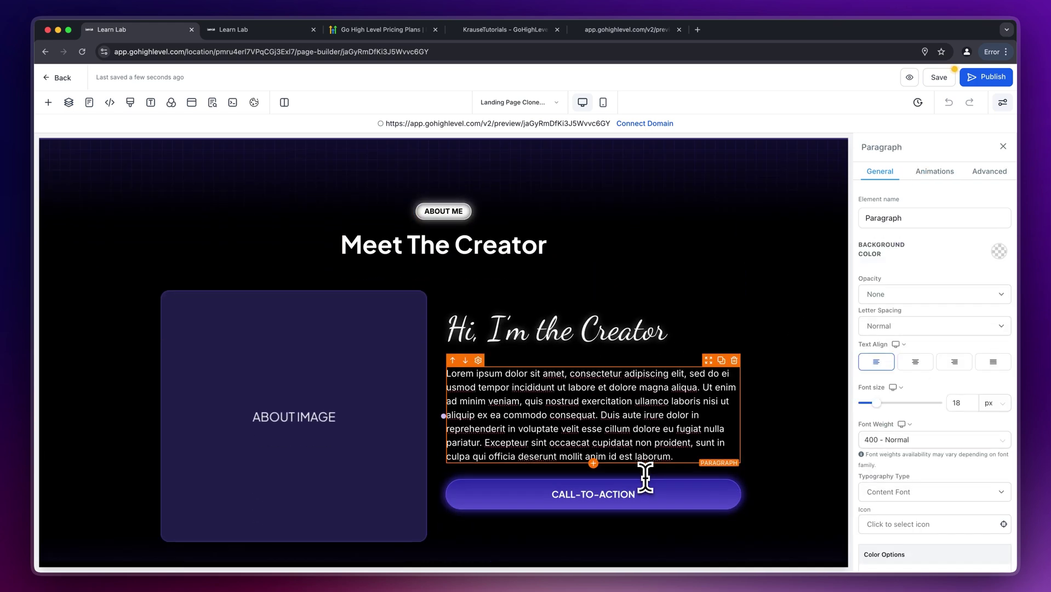
scroll(646, 476, down, 1)
click(335, 376)
click(509, 472)
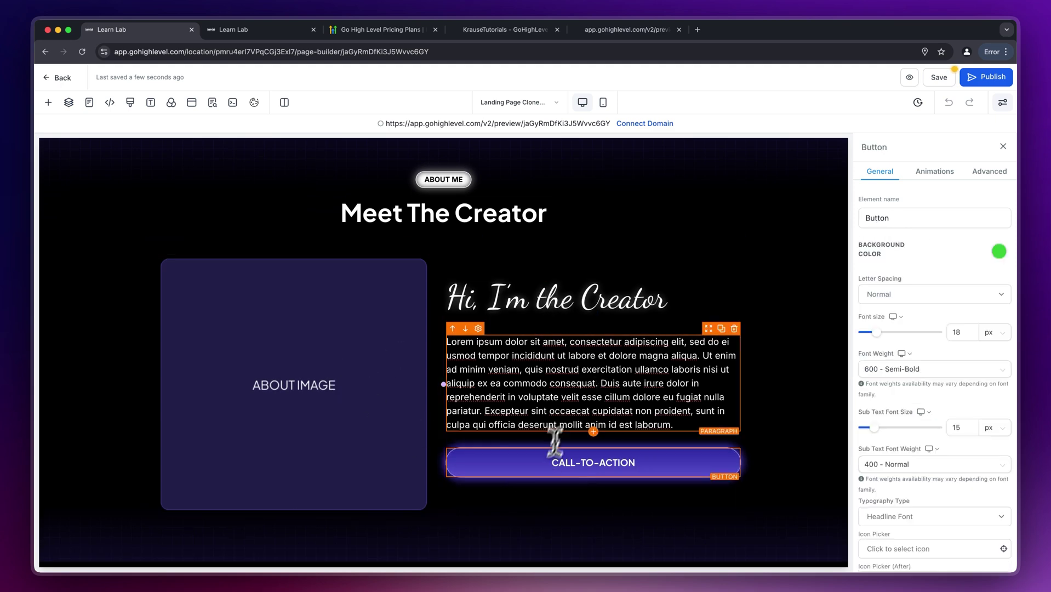
click(558, 422)
scroll(556, 413, down, 6)
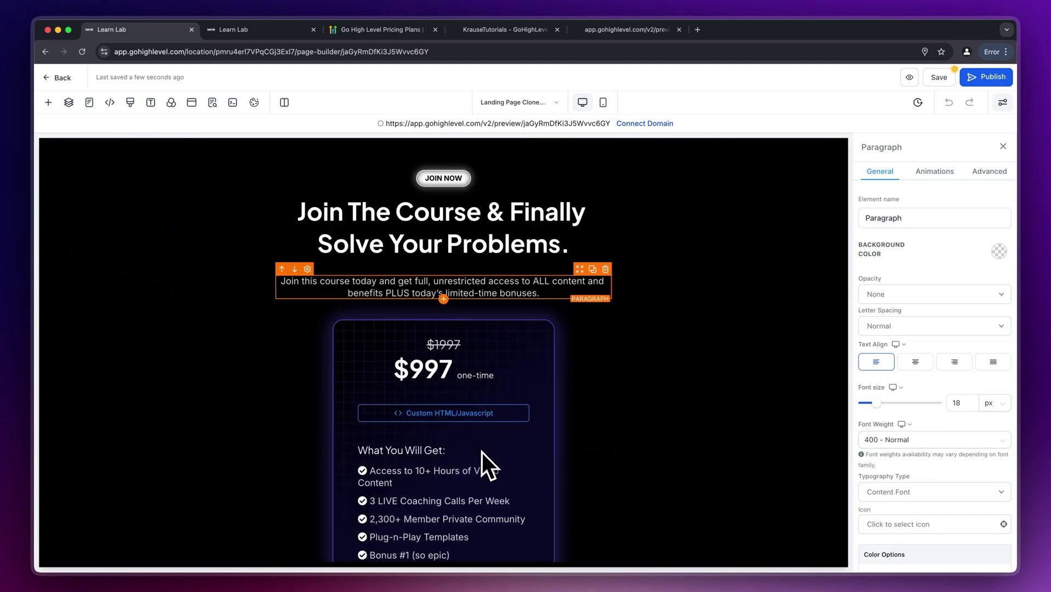
scroll(482, 452, down, 5)
- Check the $997 pricing card's call-to-action button, whose action opens a popup
click(510, 290)
scroll(514, 299, up, 2)
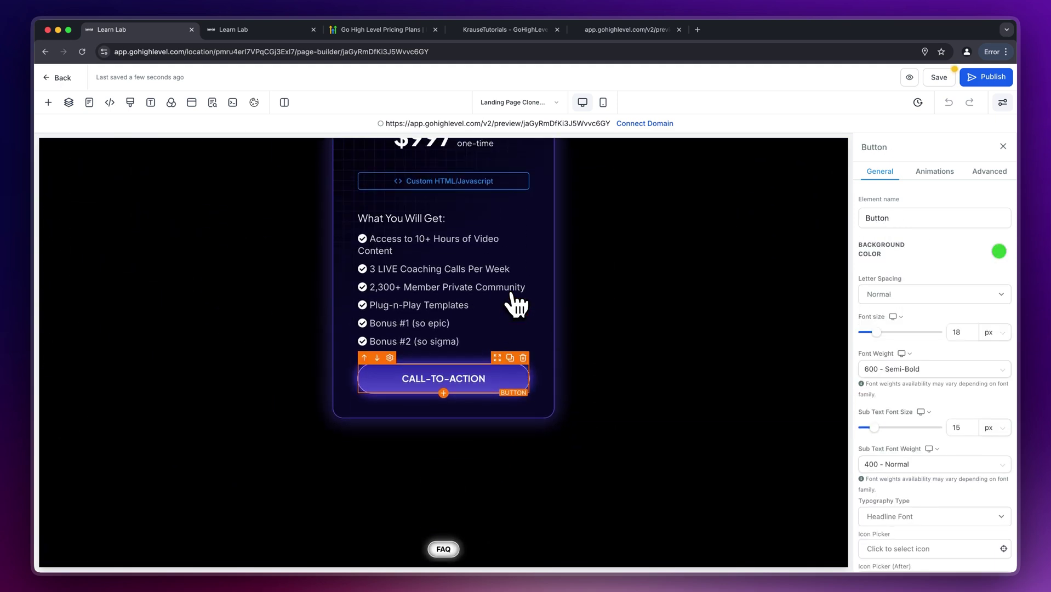
scroll(926, 452, down, 2)
scroll(926, 452, down, 10)
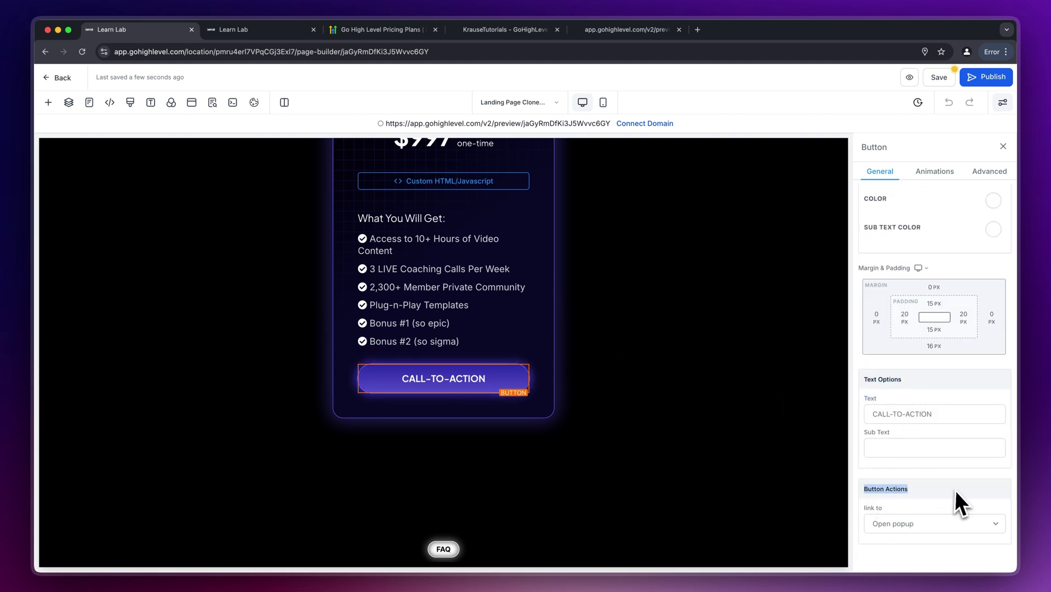
- Add a one-column row containing a Form element to the landing page popup
click(915, 509)
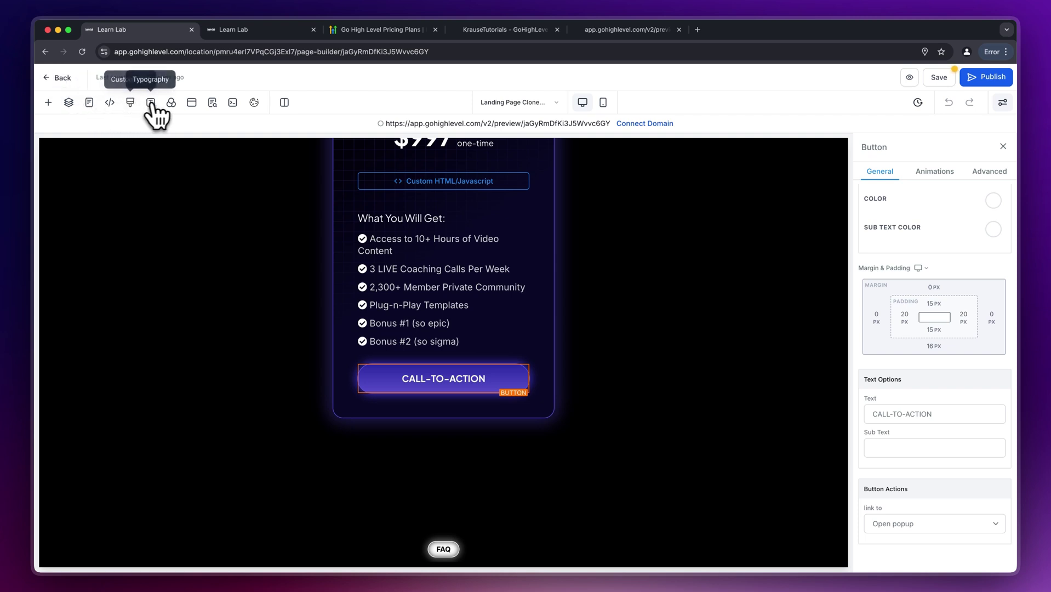
click(192, 103)
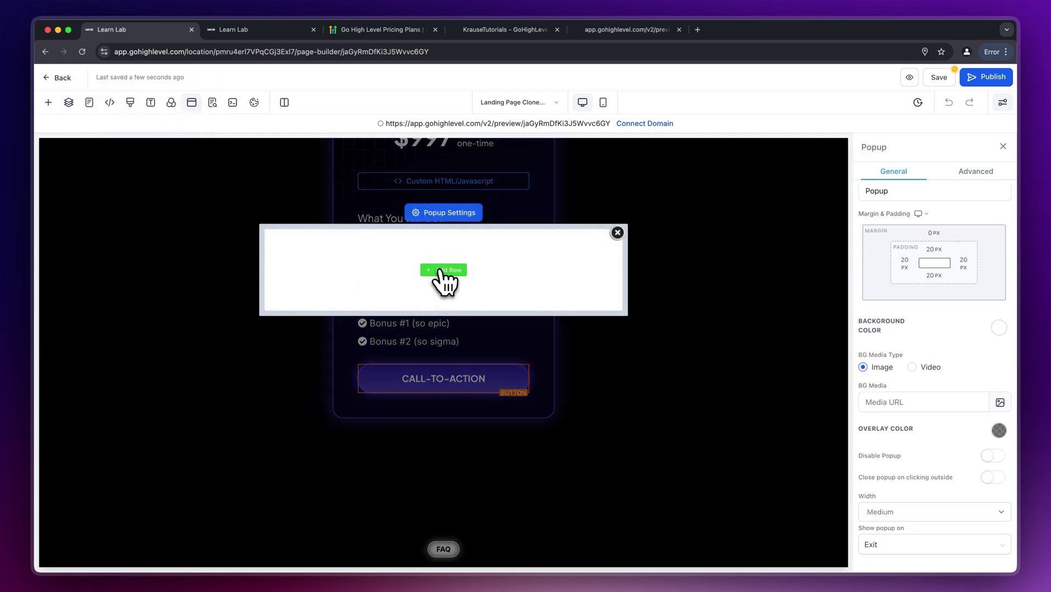
click(442, 270)
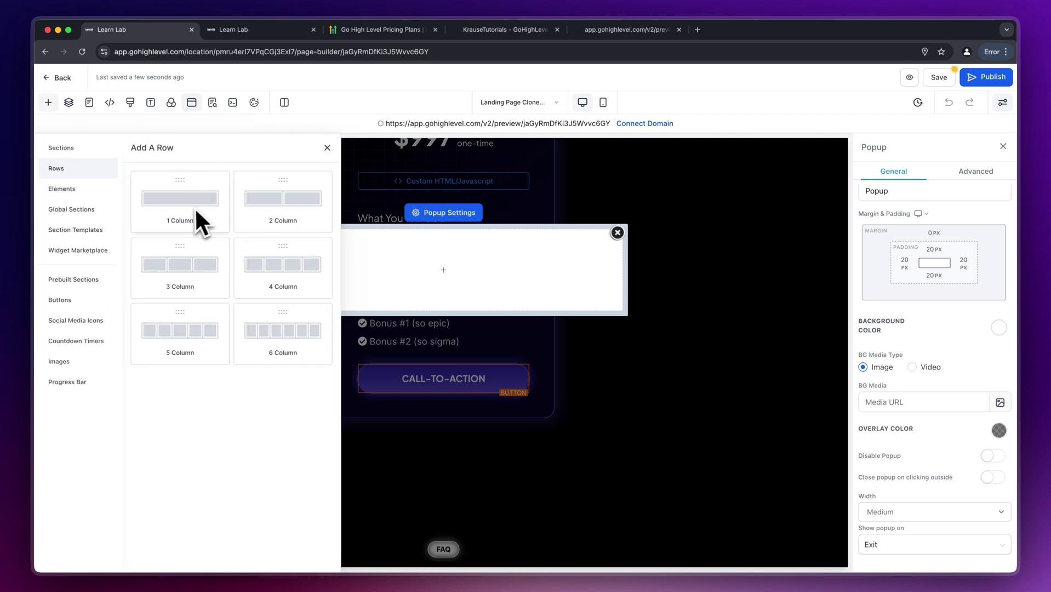
drag(193, 211, 429, 277)
click(443, 282)
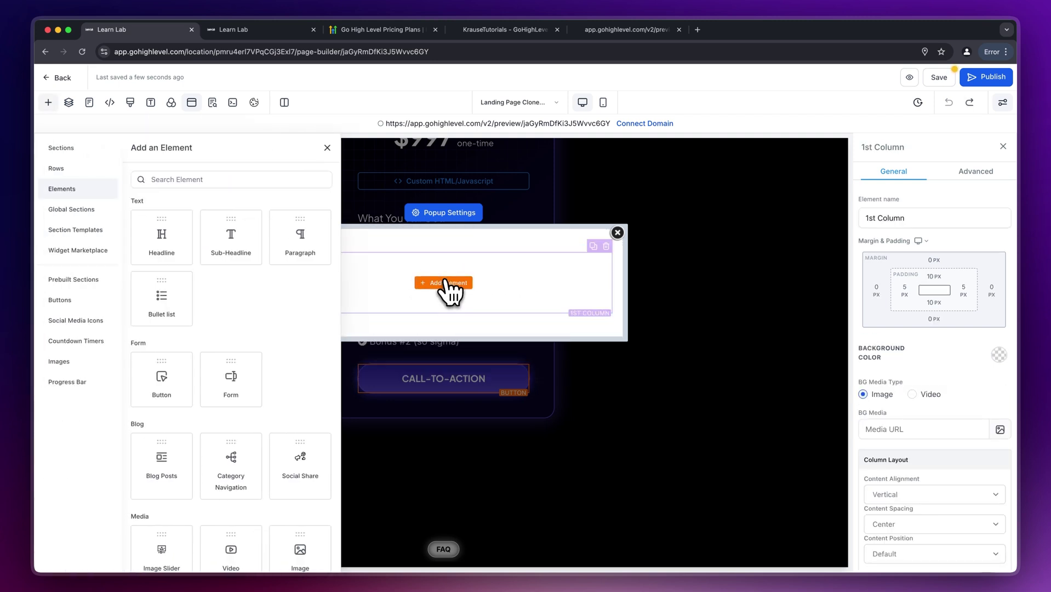
scroll(189, 329, down, 2)
drag(243, 323, 436, 302)
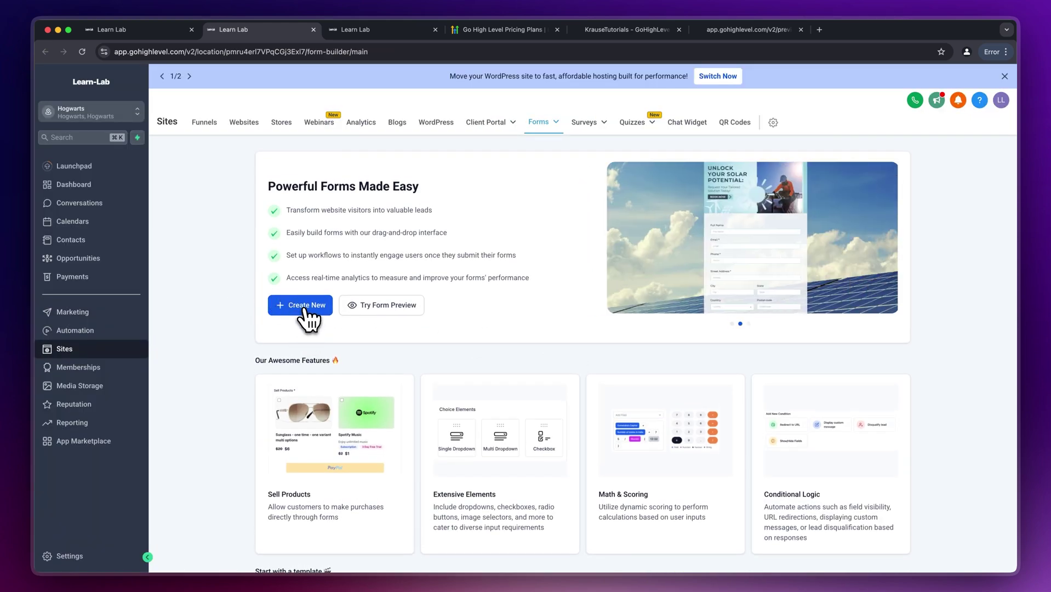
- Create a new form with a blue submit button instead of green, and save it
click(304, 310)
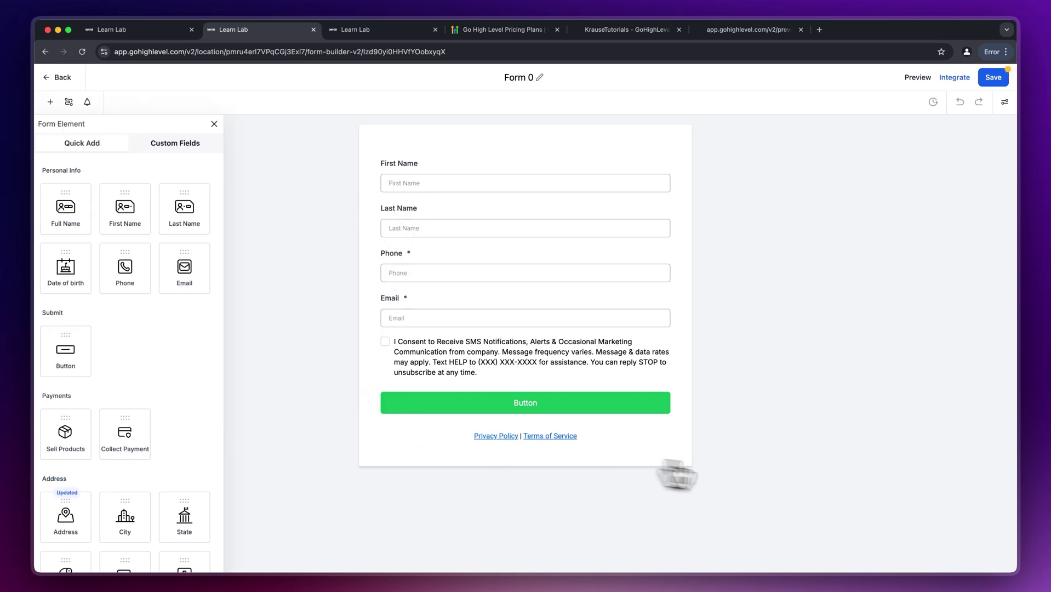
click(490, 411)
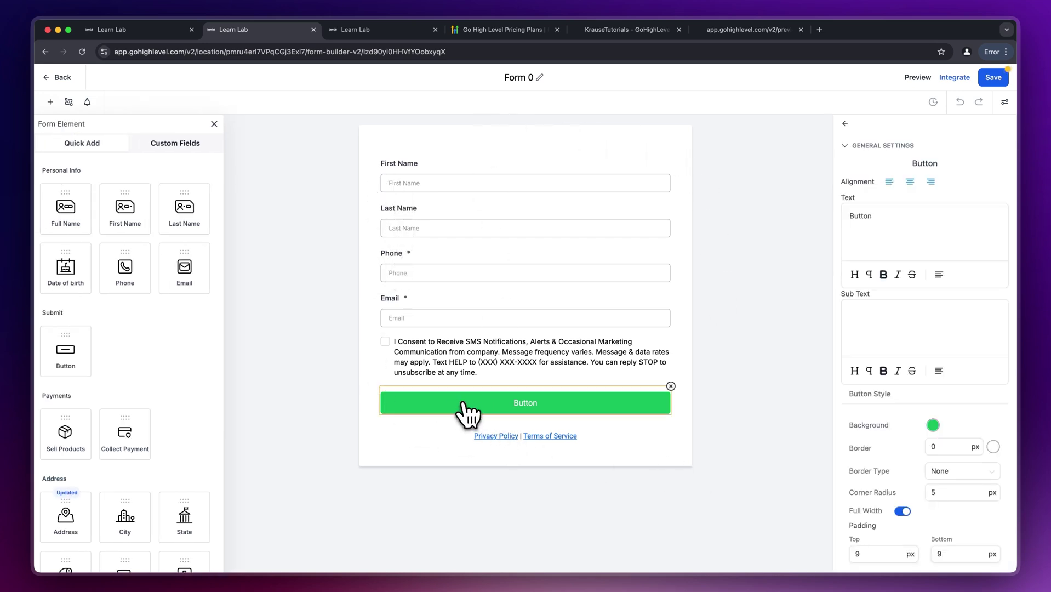
click(933, 425)
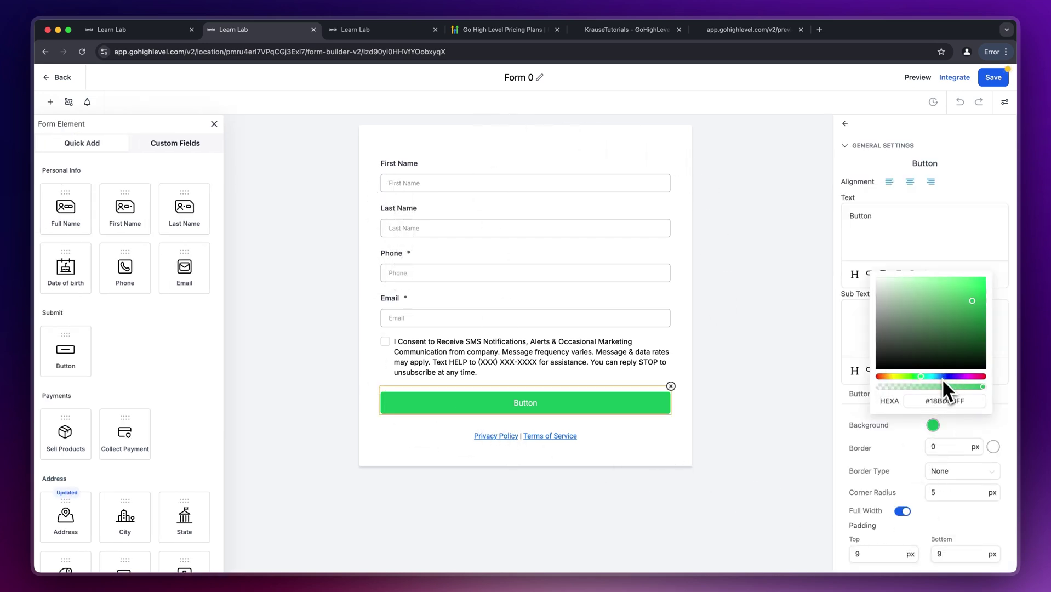
drag(943, 378, 945, 378)
click(819, 230)
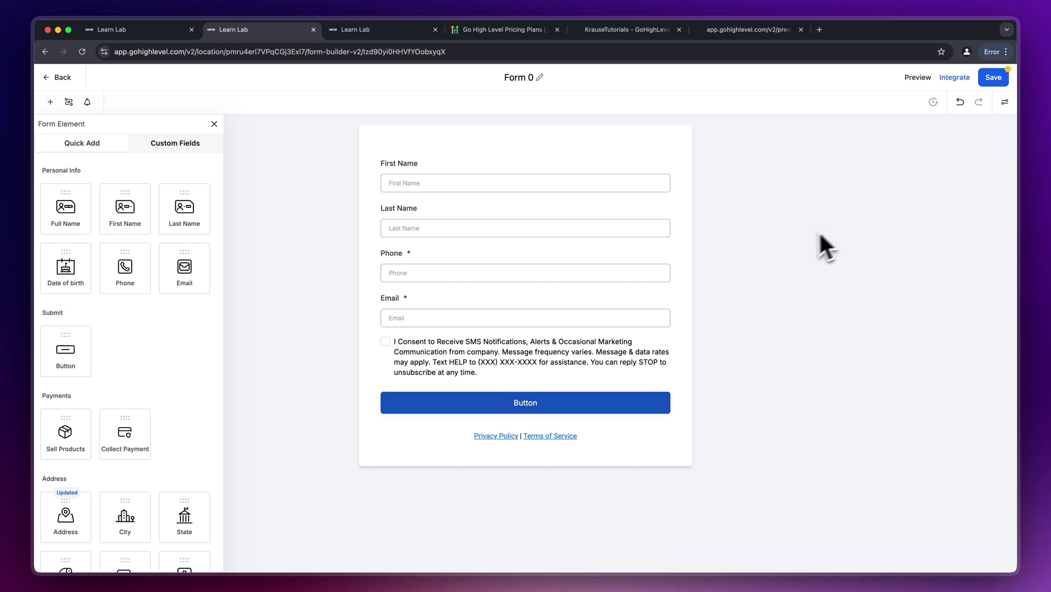
click(996, 81)
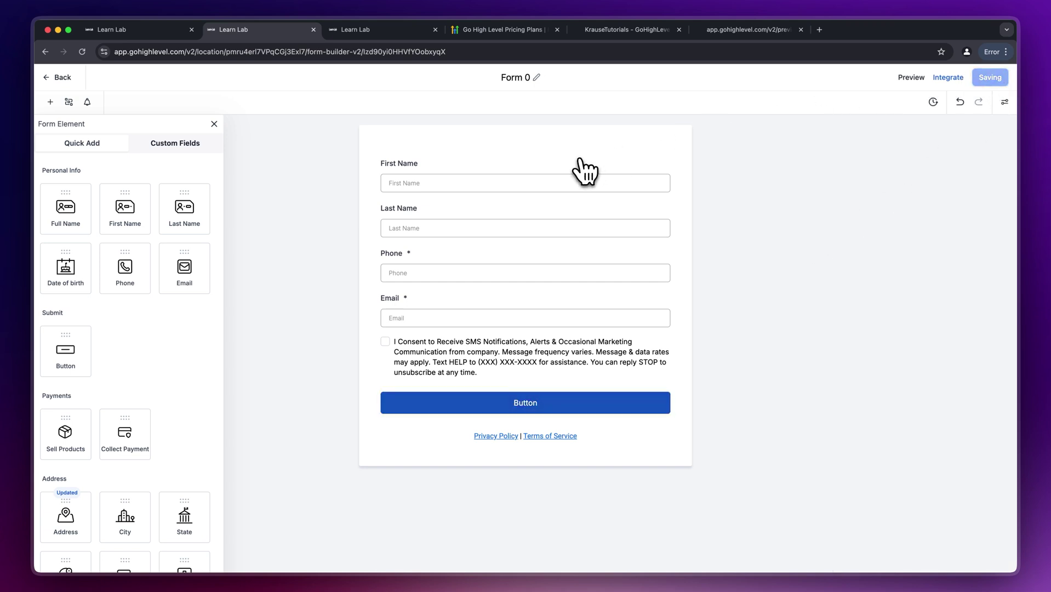
- Place Form 0 into the landing page popup's form element
key(ctrl+shift+Tab)
click(485, 277)
click(460, 299)
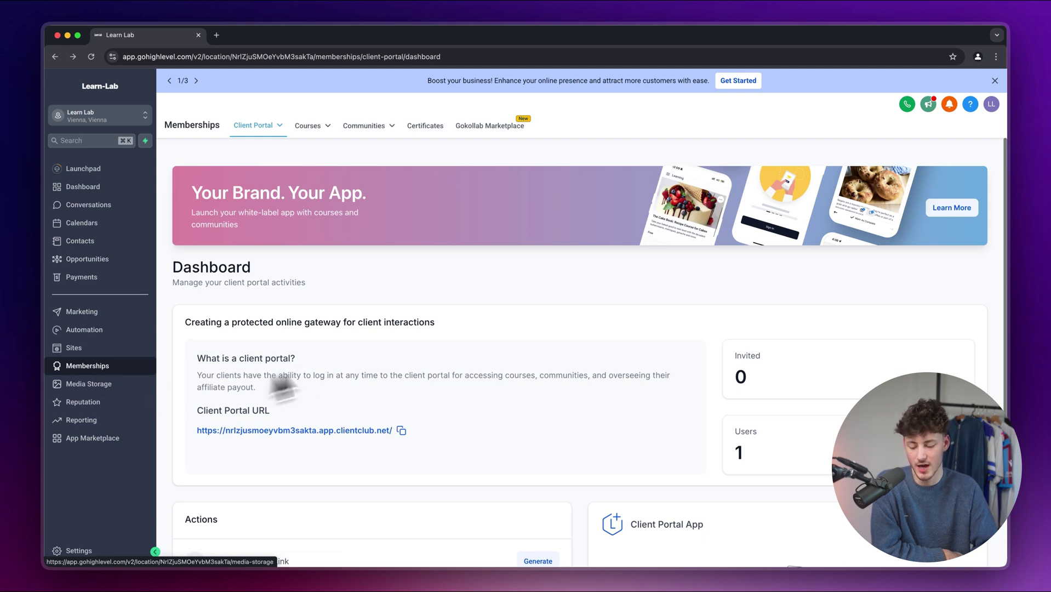
click(315, 128)
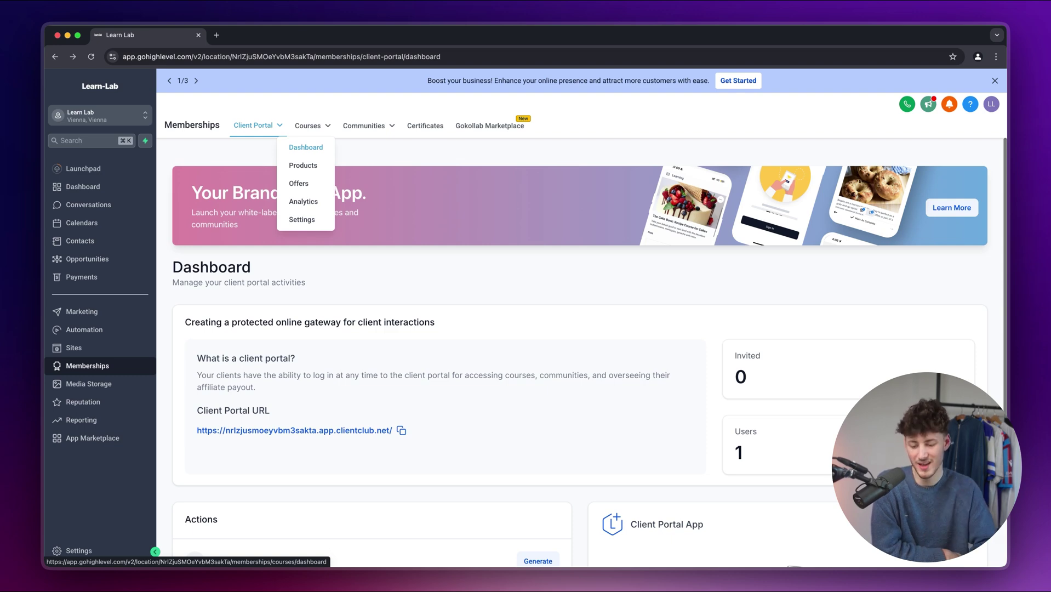
mouse_move(381, 126)
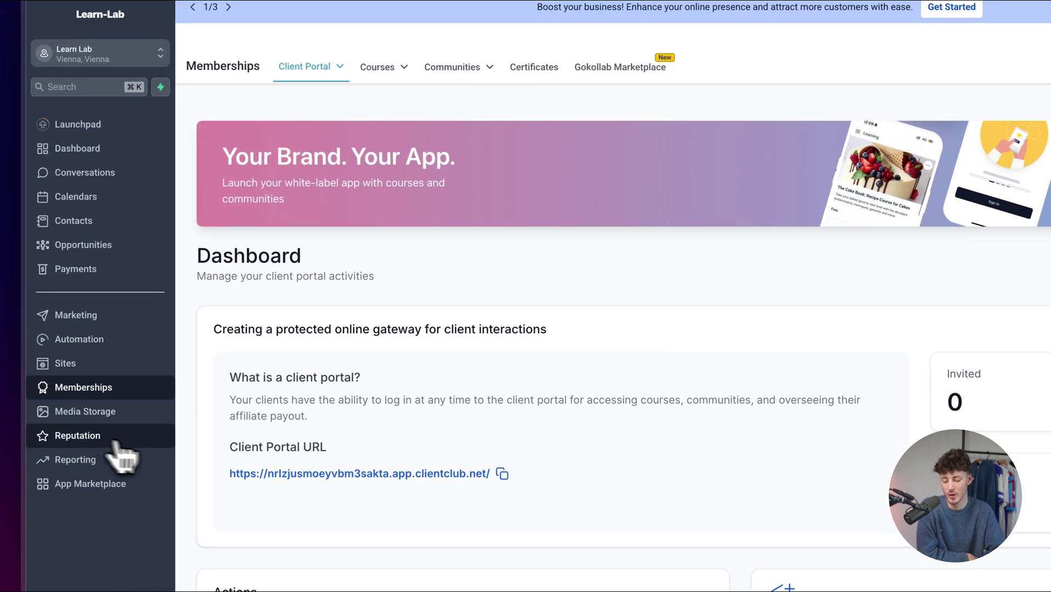
- View the empty Reviews and Requests pages in the Reputation section
click(39, 521)
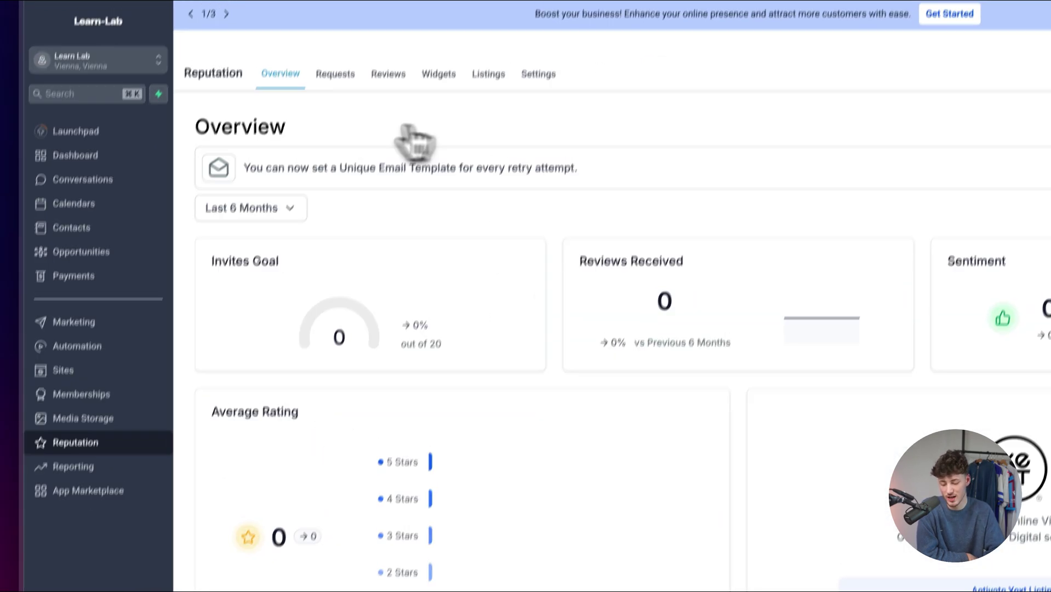
click(363, 159)
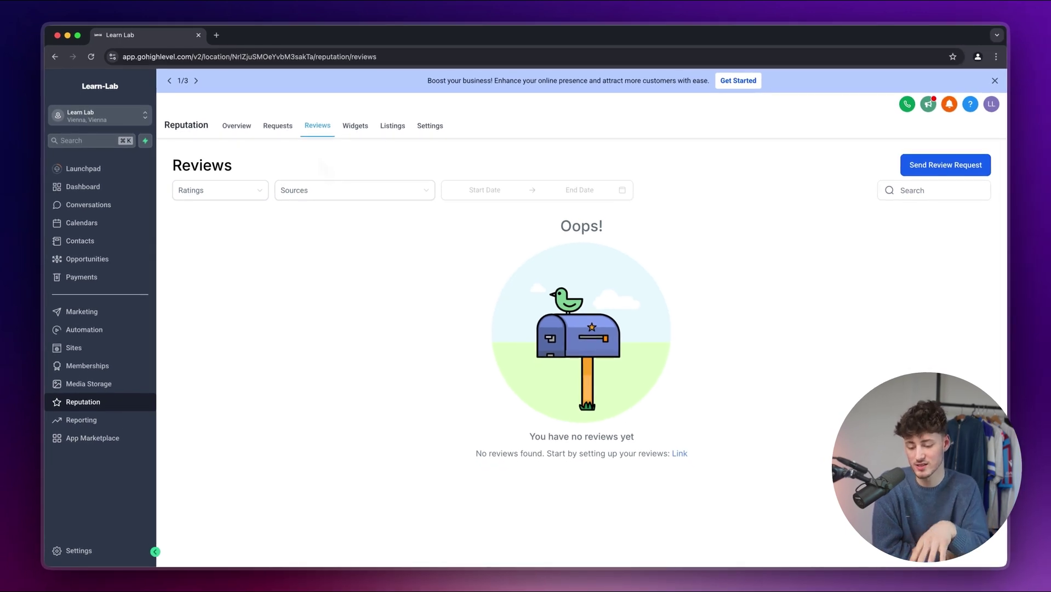
click(355, 127)
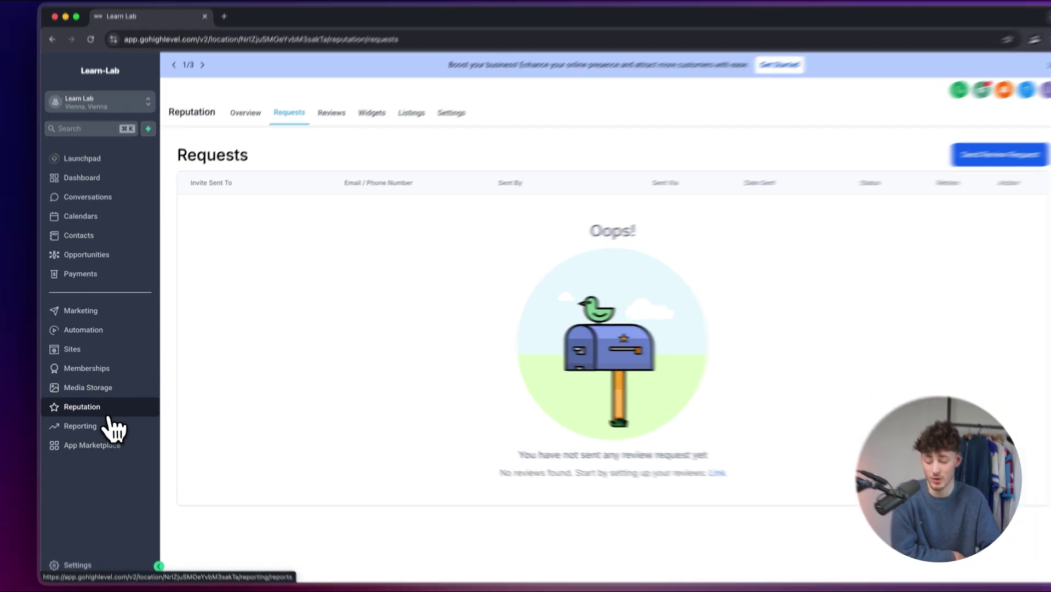
- Look over the sample Google Ads and Facebook Ads reports, then open the empty Automation workflow list
click(122, 419)
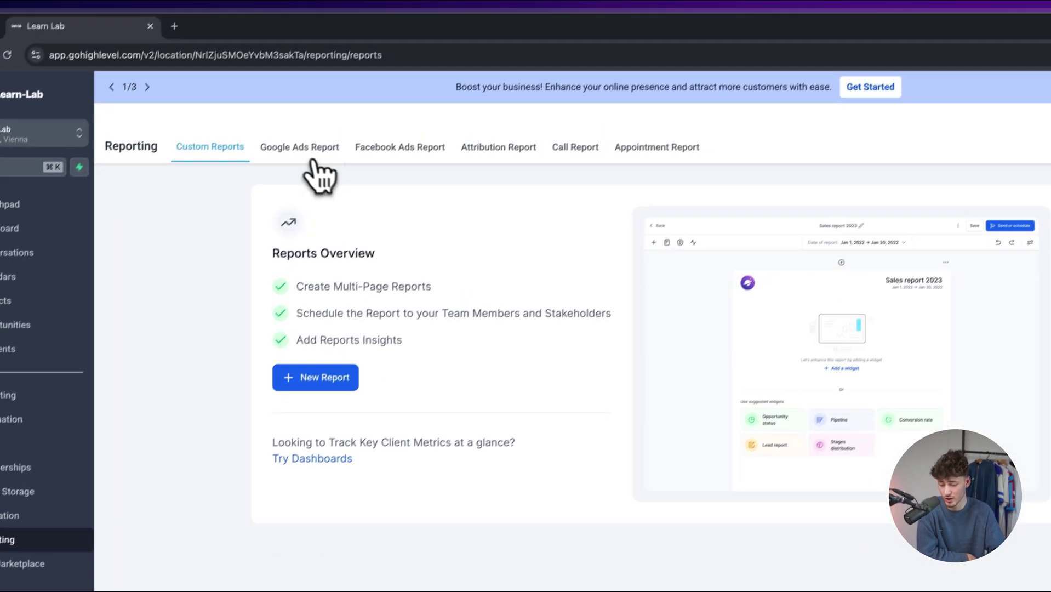
click(379, 61)
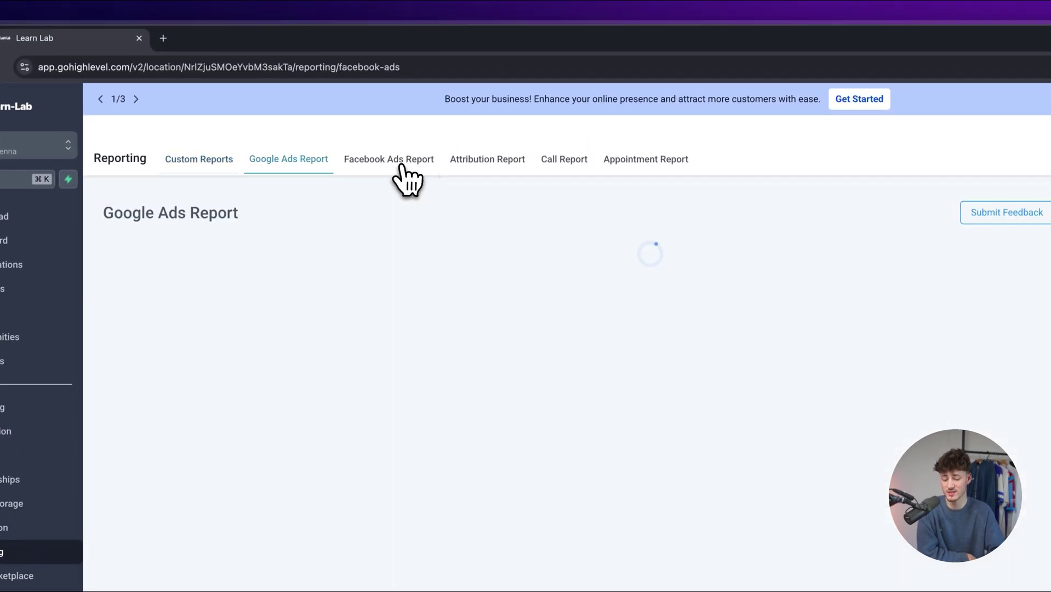
click(480, 61)
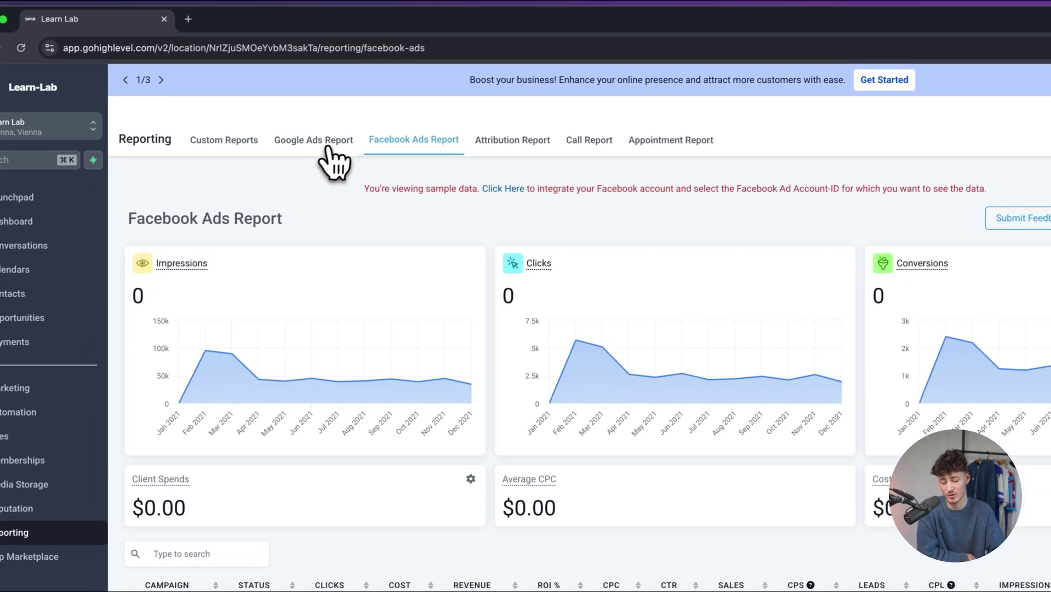
click(288, 160)
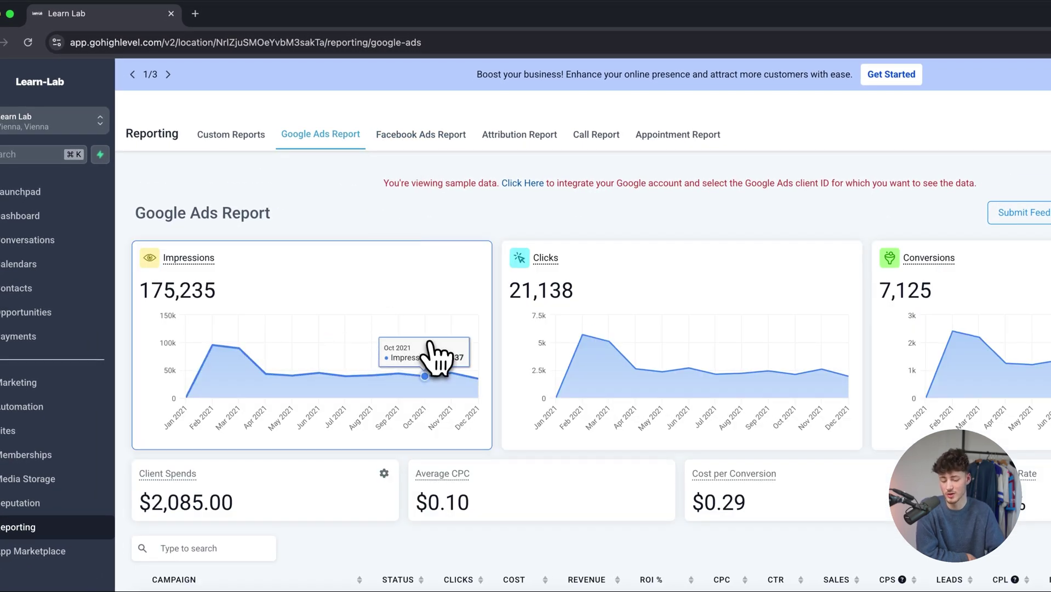
scroll(504, 223, down, 2)
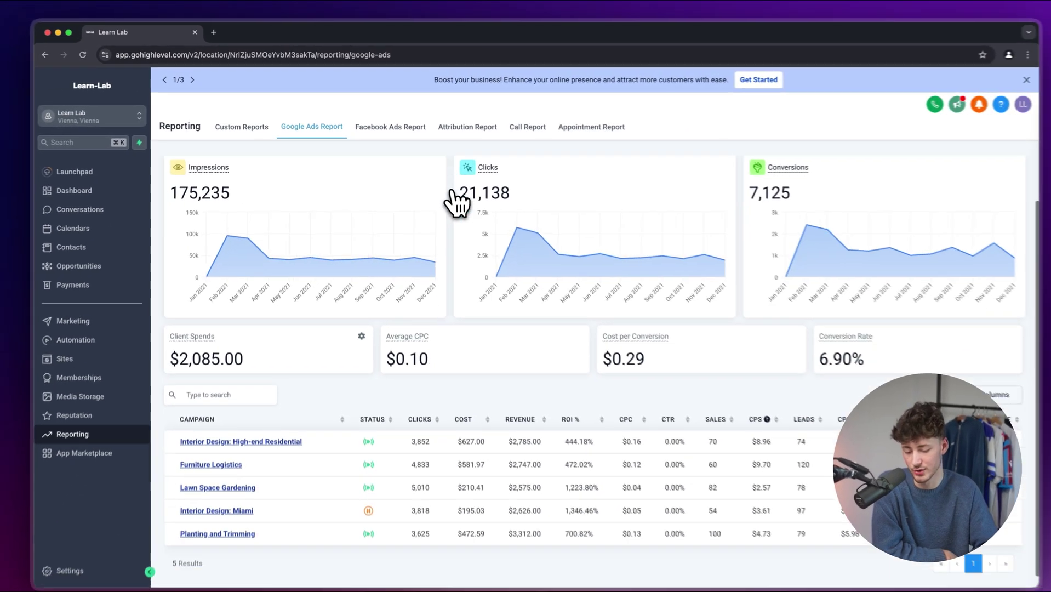
scroll(456, 202, up, 2)
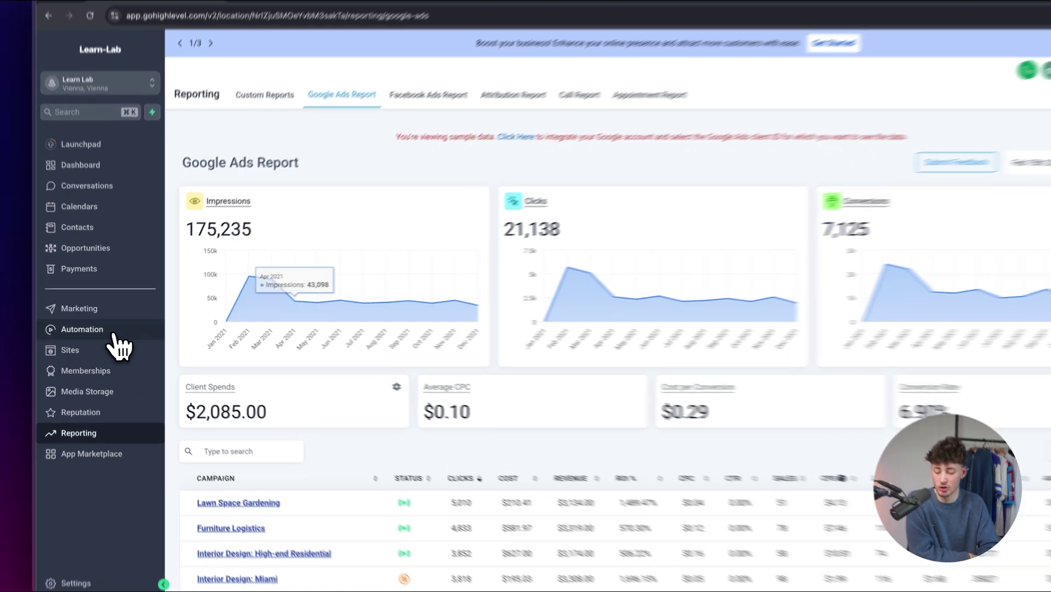
click(82, 330)
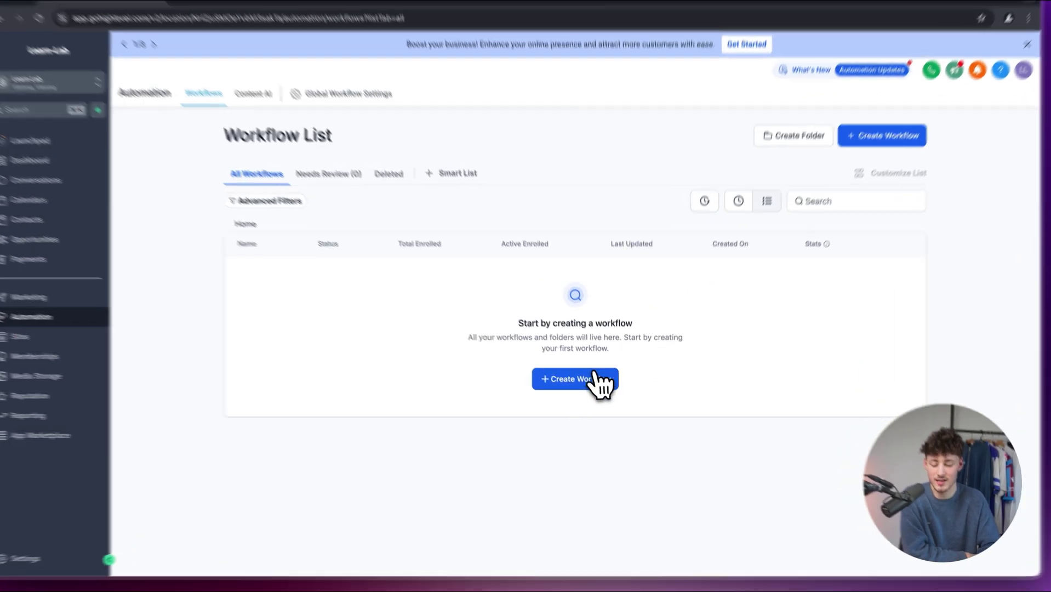
- Create a workflow from 'Recipe - Lead Nurture Using GPT History' and pan its flowchart into view
click(600, 384)
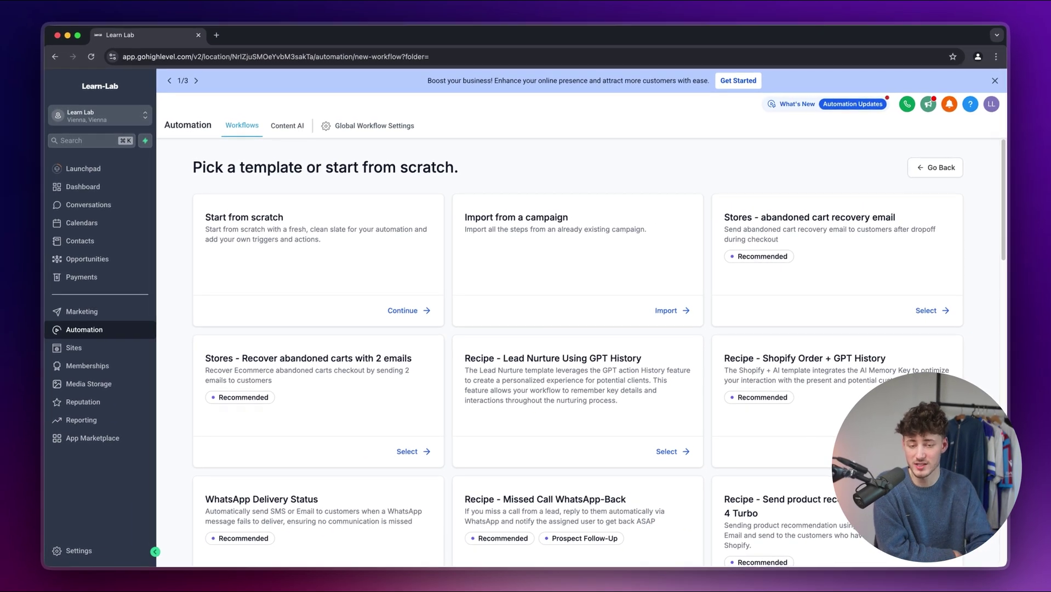
scroll(600, 351, down, 3)
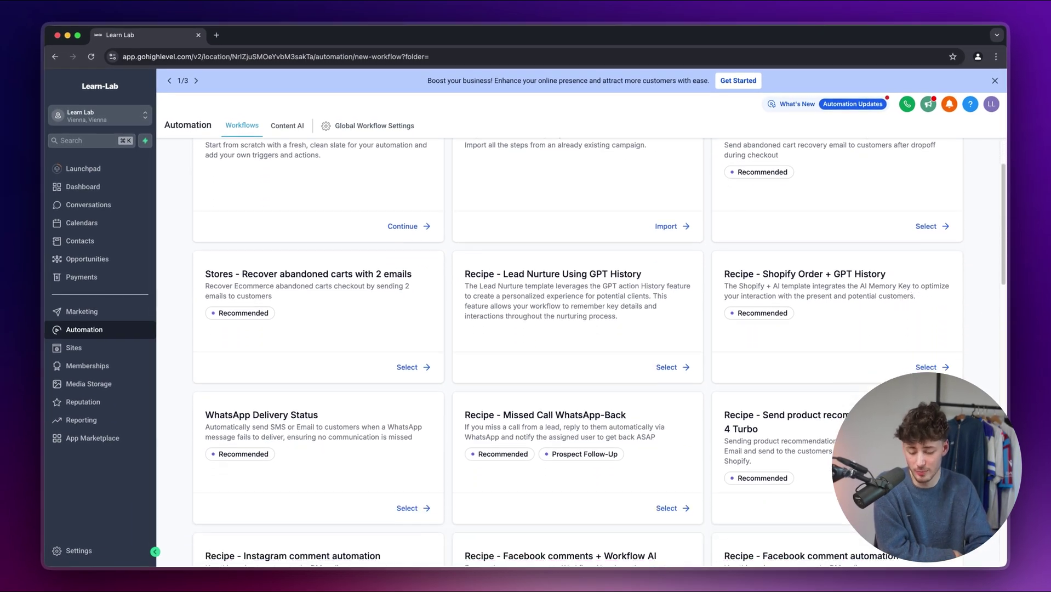
scroll(679, 456, up, 3)
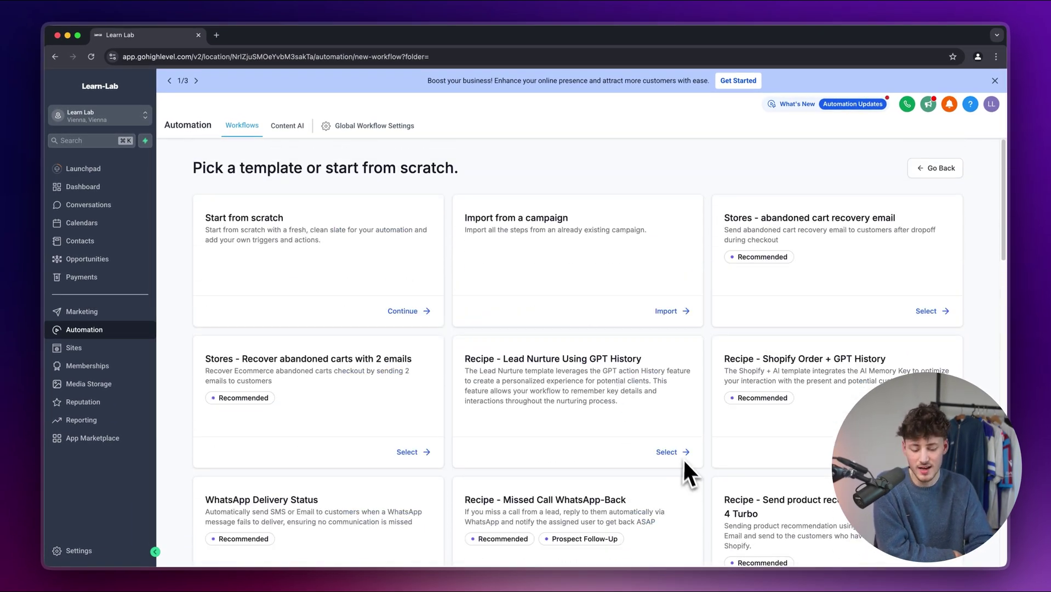
click(678, 452)
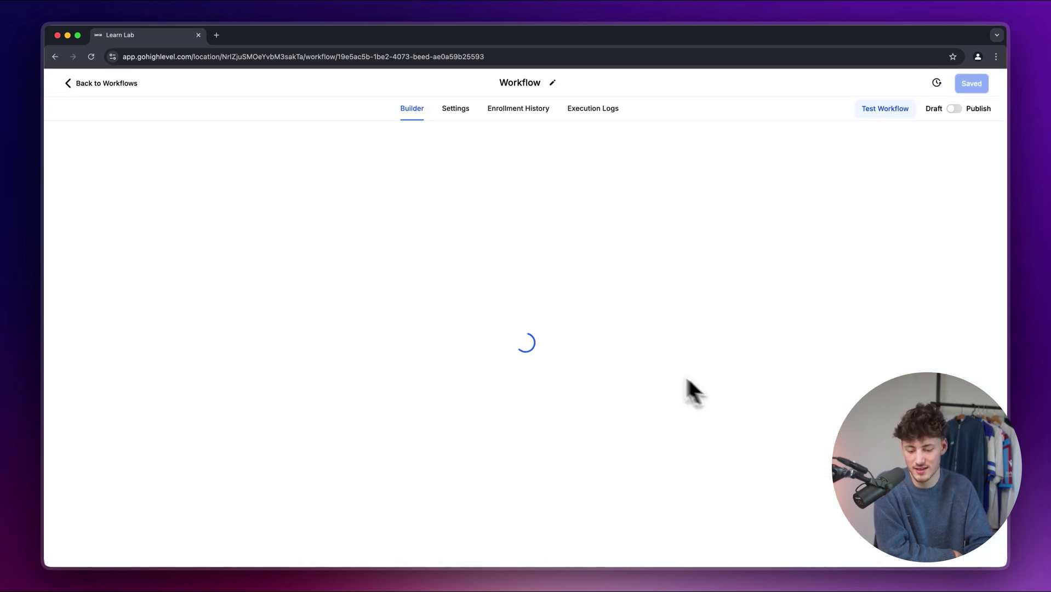
scroll(603, 378, down, 10)
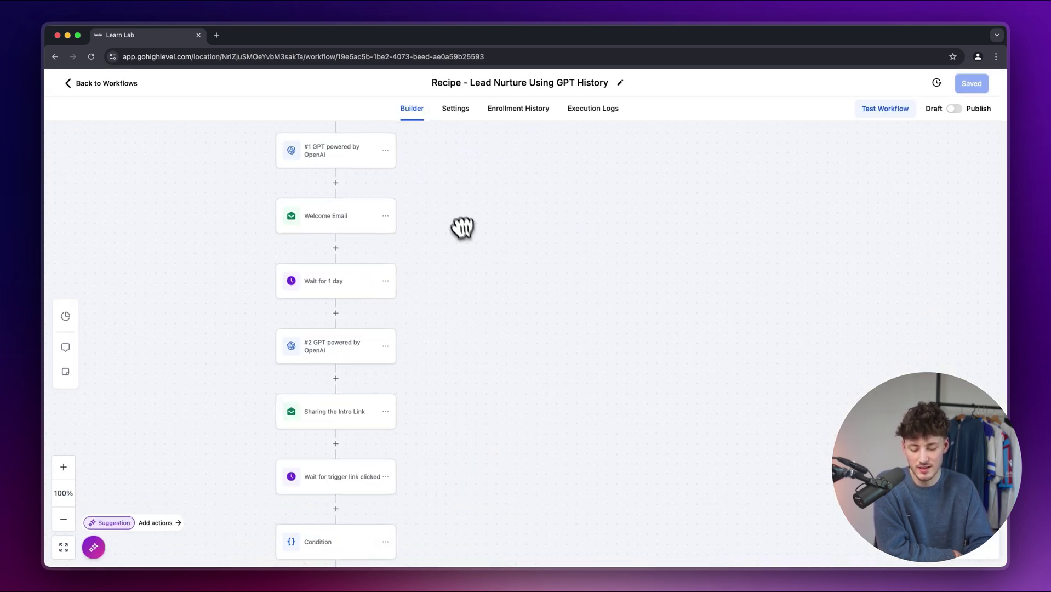
scroll(467, 231, up, 3)
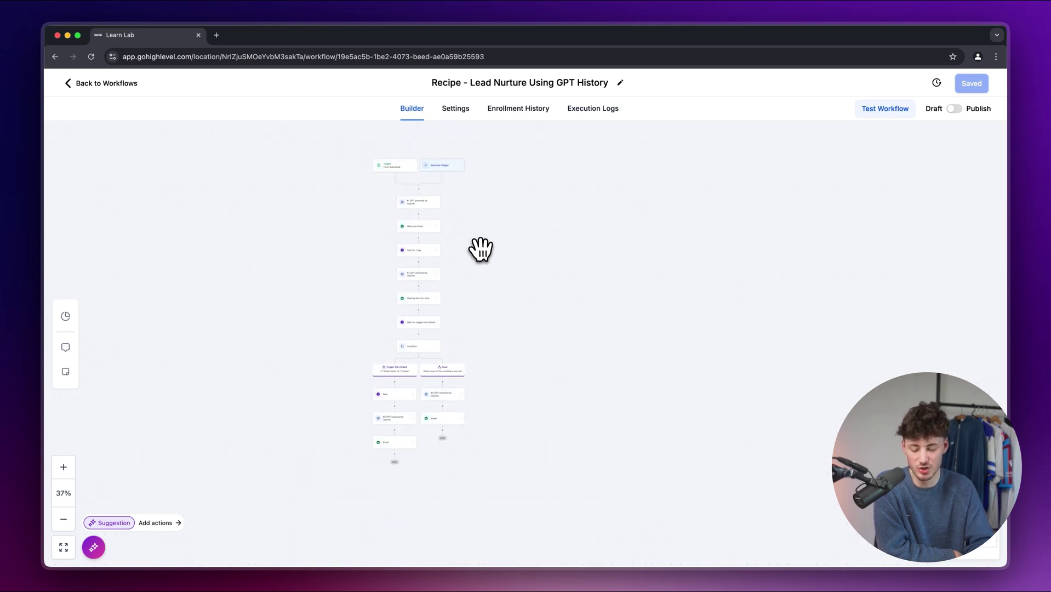
drag(481, 249, 558, 304)
scroll(556, 304, up, 5)
drag(542, 277, 613, 373)
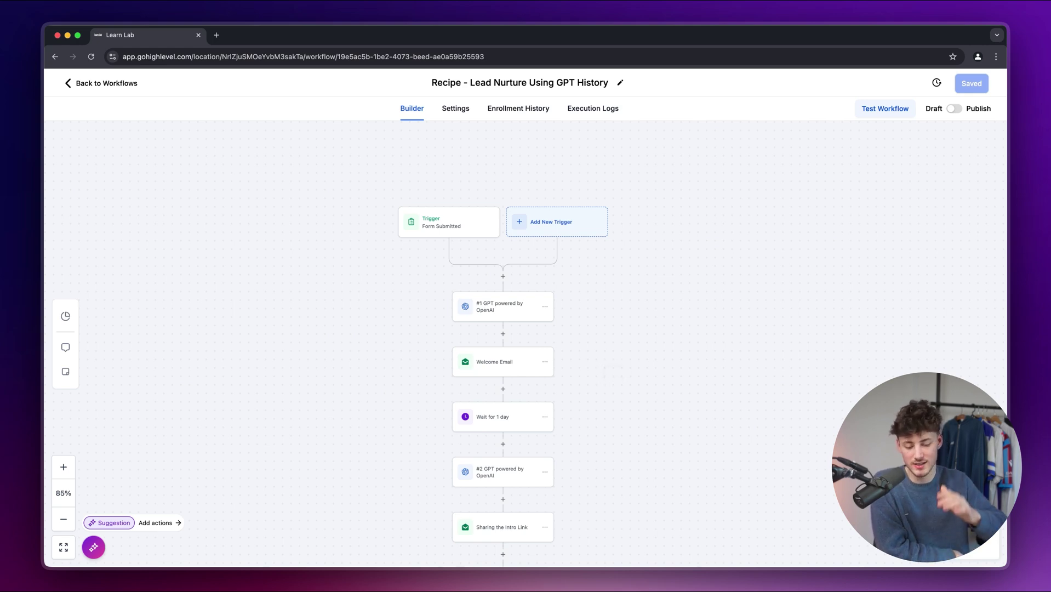
- Inspect the Form Submitted trigger's settings and browse the triggers available to add
click(459, 227)
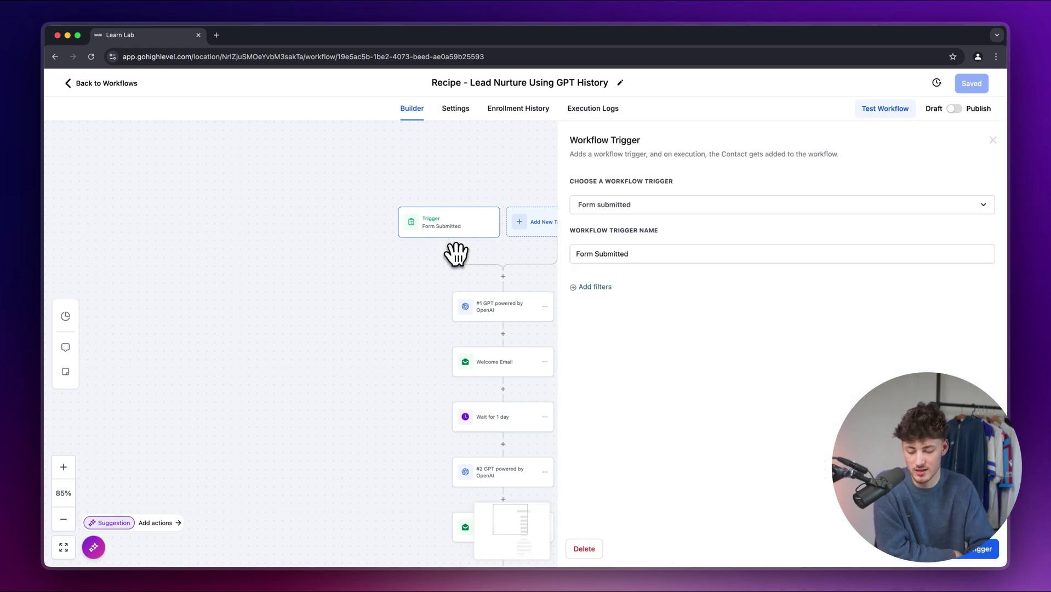
drag(456, 254, 384, 258)
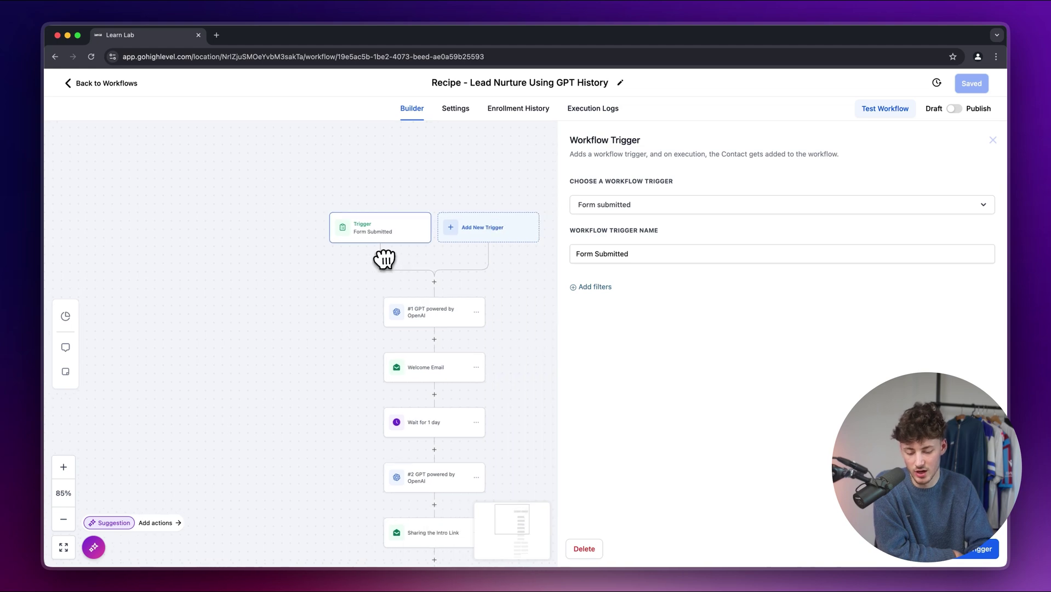
click(496, 236)
scroll(493, 265, down, 7)
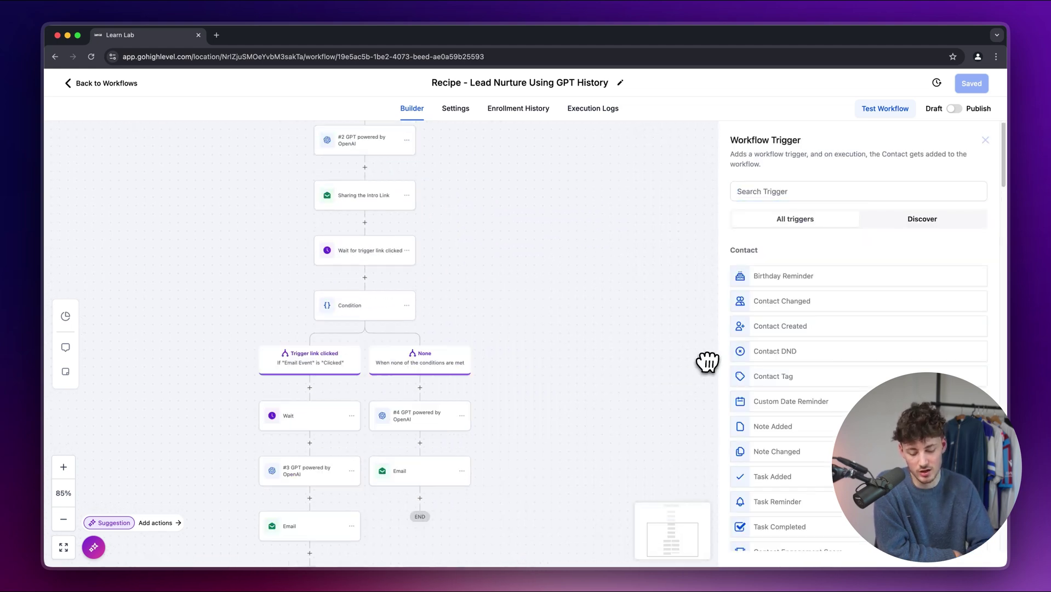
scroll(671, 380, up, 2)
scroll(858, 329, down, 20)
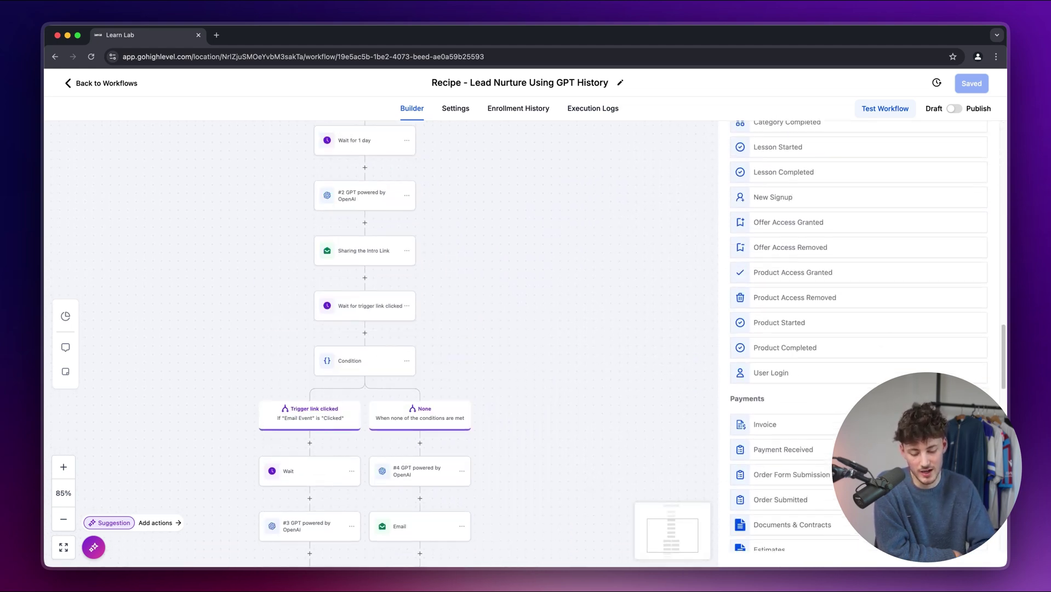
scroll(858, 329, up, 20)
drag(536, 230, 540, 510)
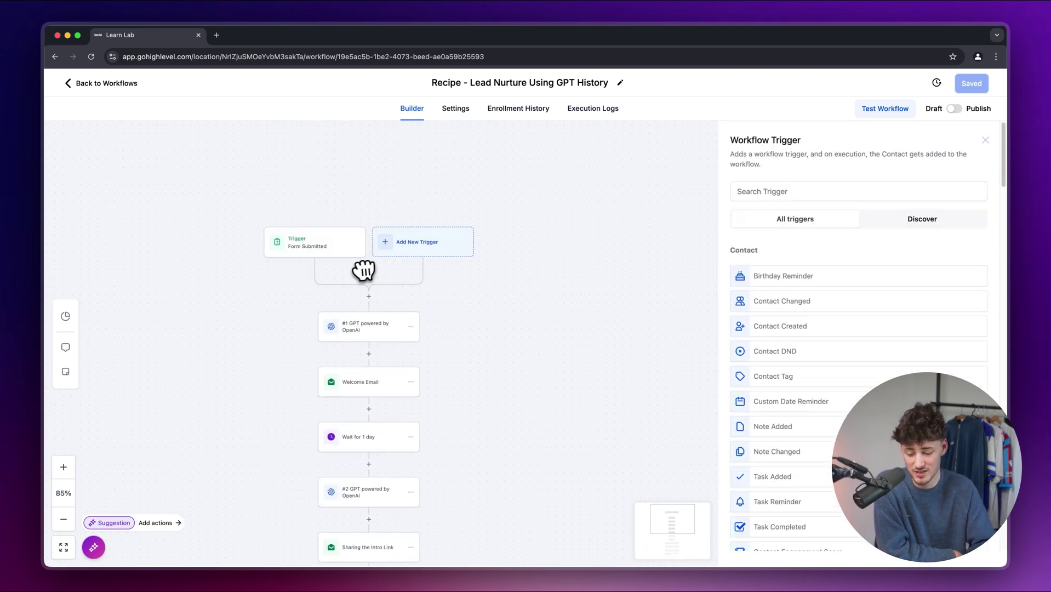
- Insert a new action step below the trigger and browse the Actions list
click(369, 297)
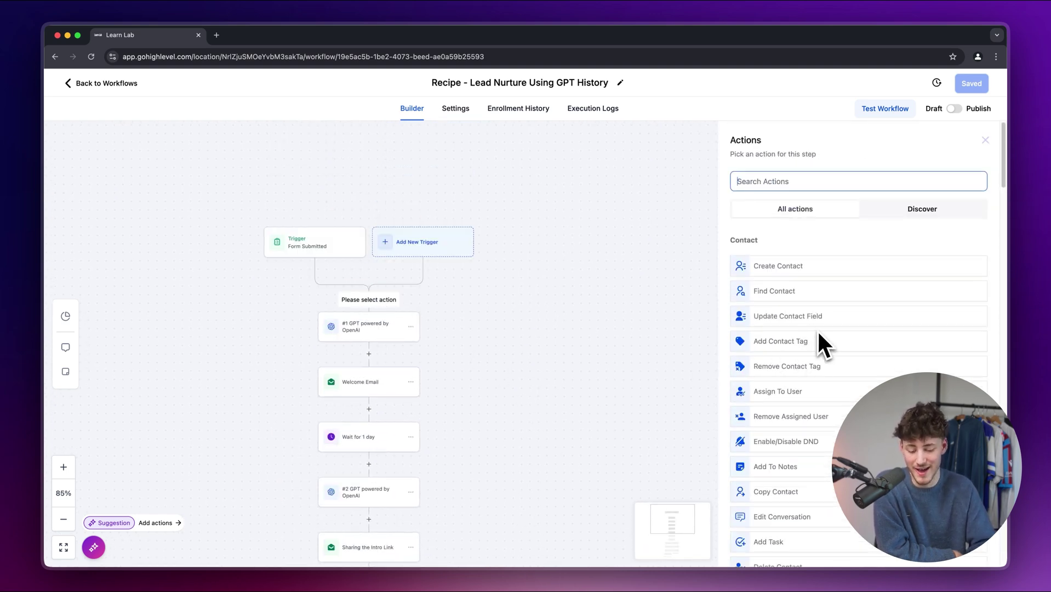
scroll(818, 334, down, 20)
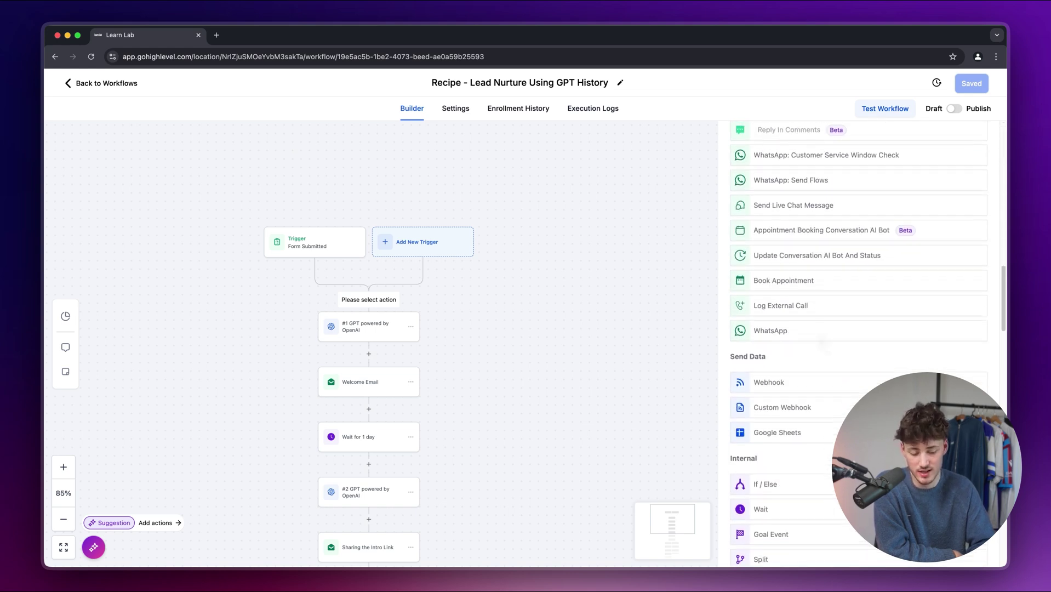
scroll(819, 327, up, 5)
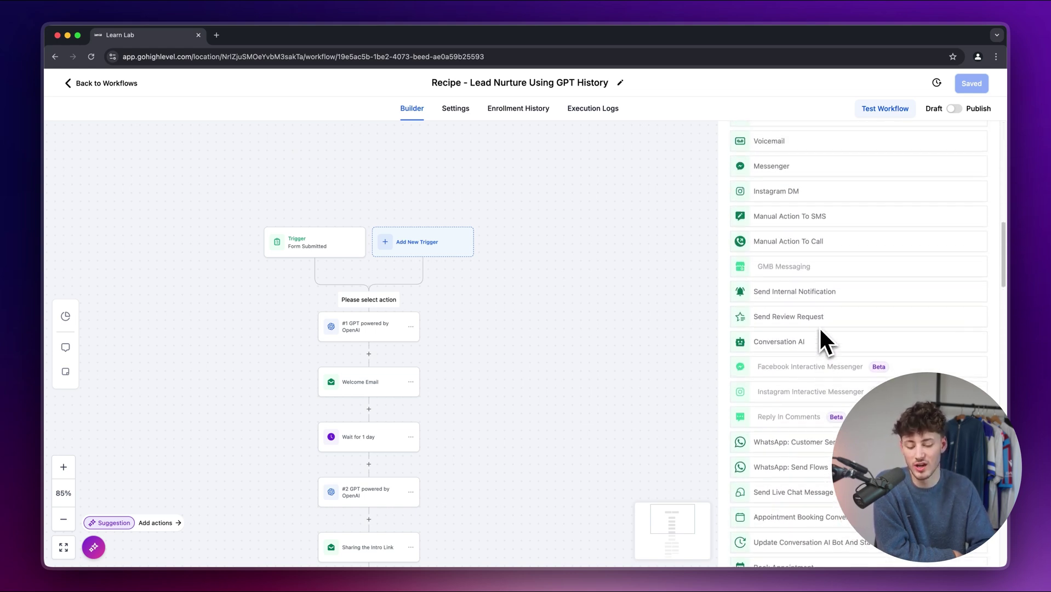
scroll(819, 327, down, 20)
scroll(819, 328, up, 20)
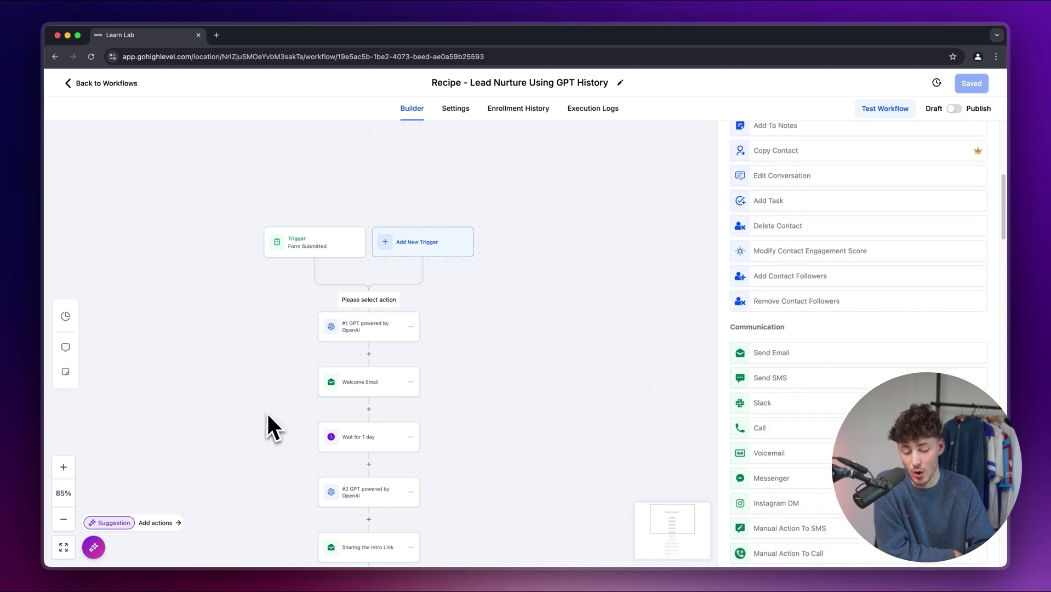
scroll(351, 310, up, 5)
- Review the first GPT step's welcome-email prompt and settings
click(411, 405)
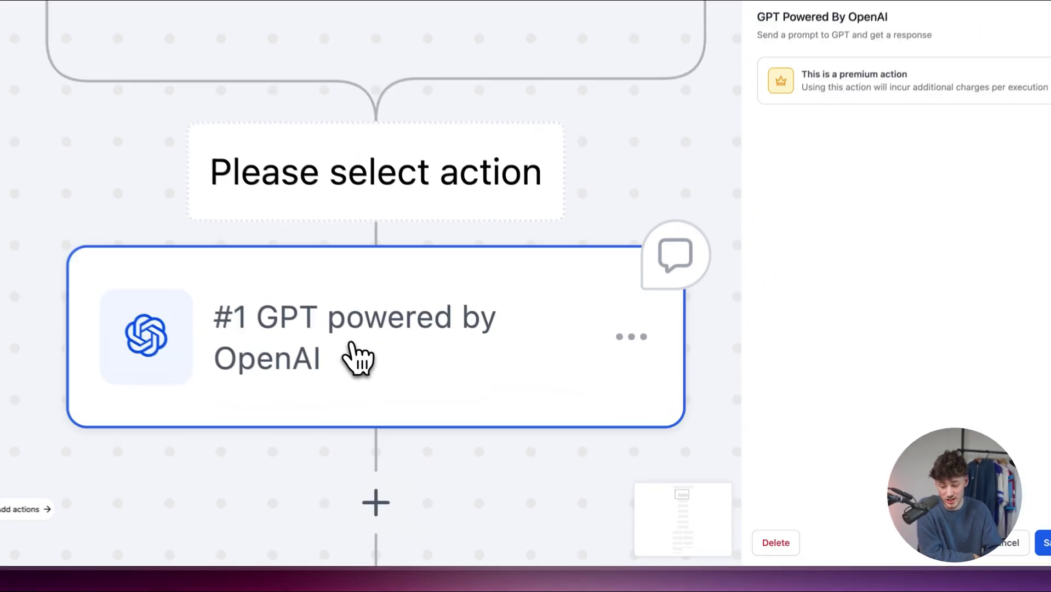
scroll(345, 347, down, 5)
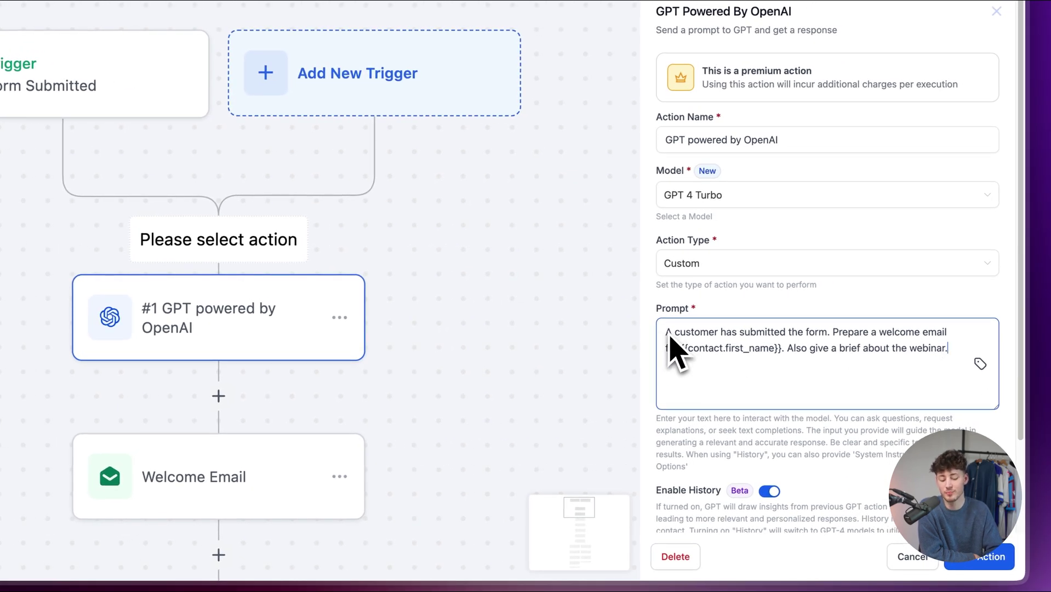
drag(674, 406, 671, 296)
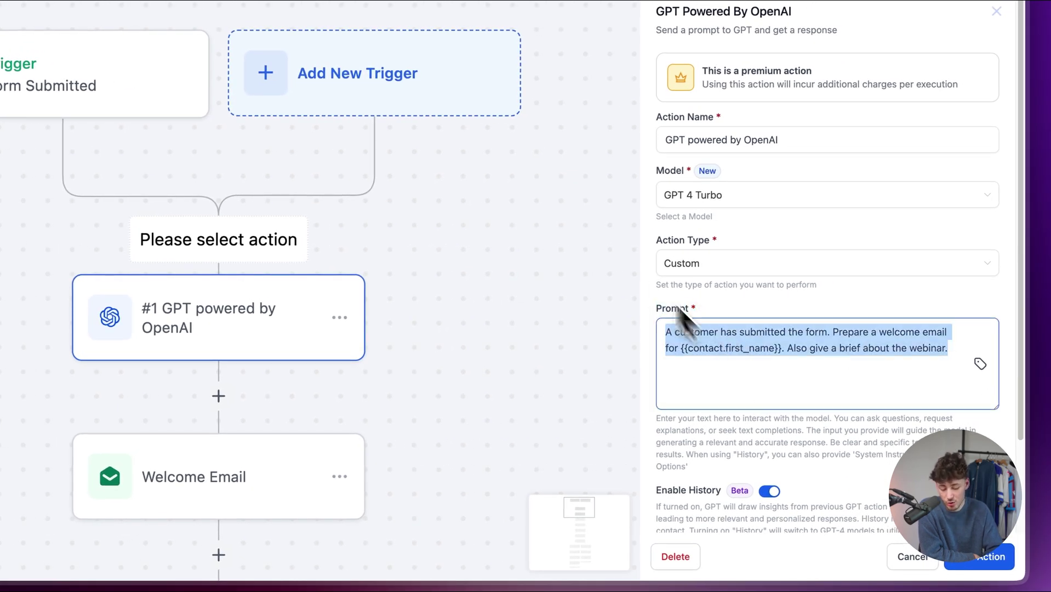
click(533, 321)
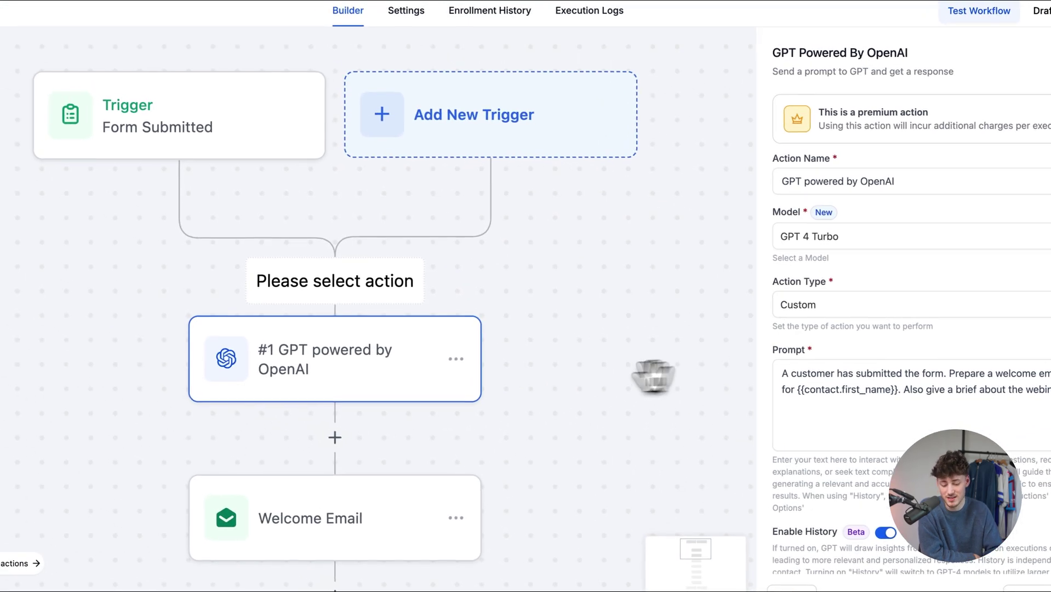
- Insert an action step after Welcome Email and browse the available actions
drag(654, 377, 542, 284)
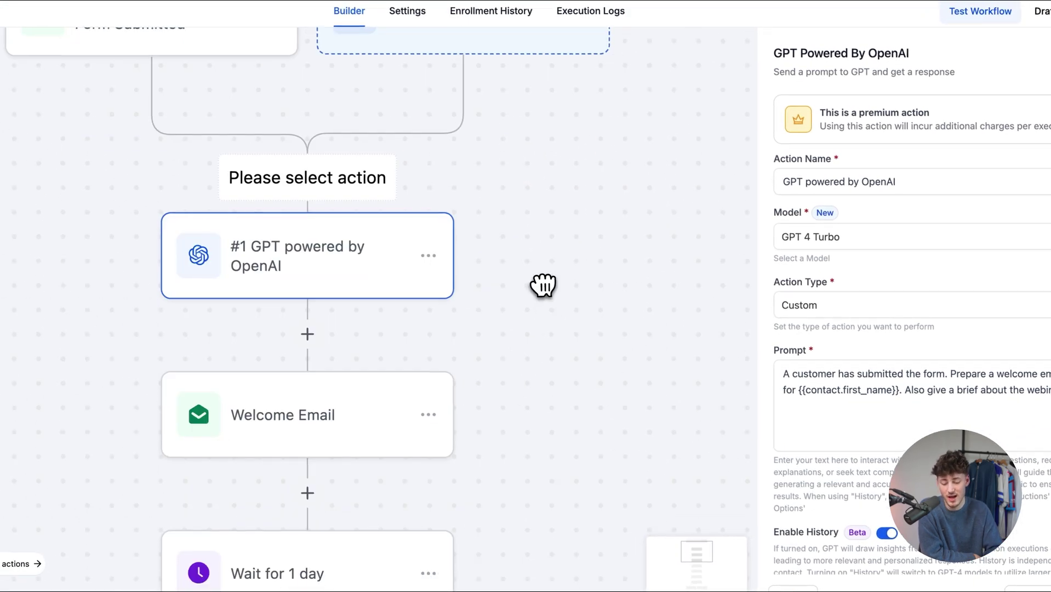
scroll(547, 296, down, 3)
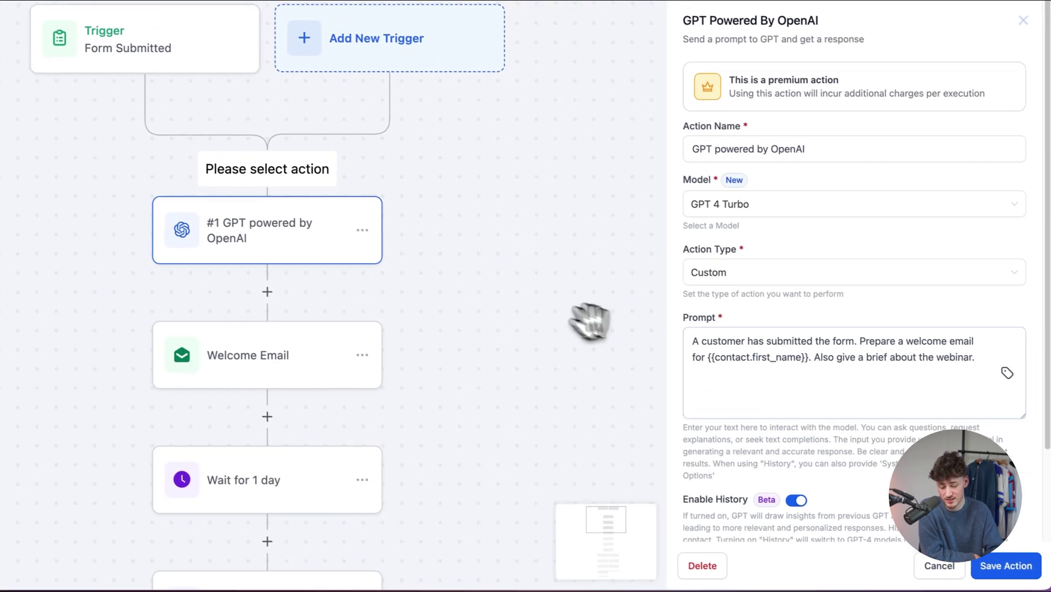
drag(662, 353, 543, 348)
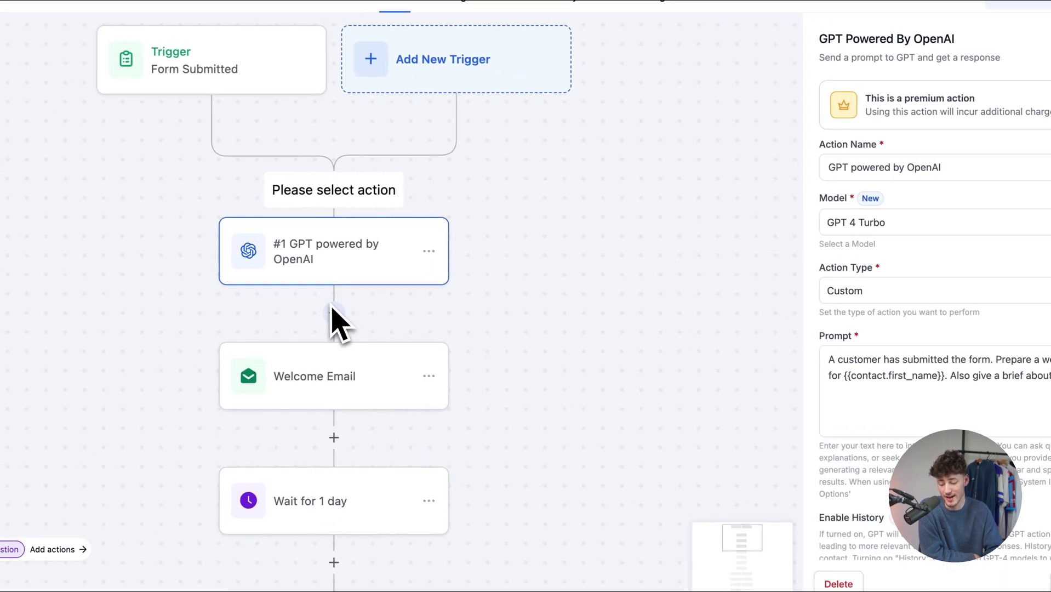
drag(479, 410, 513, 264)
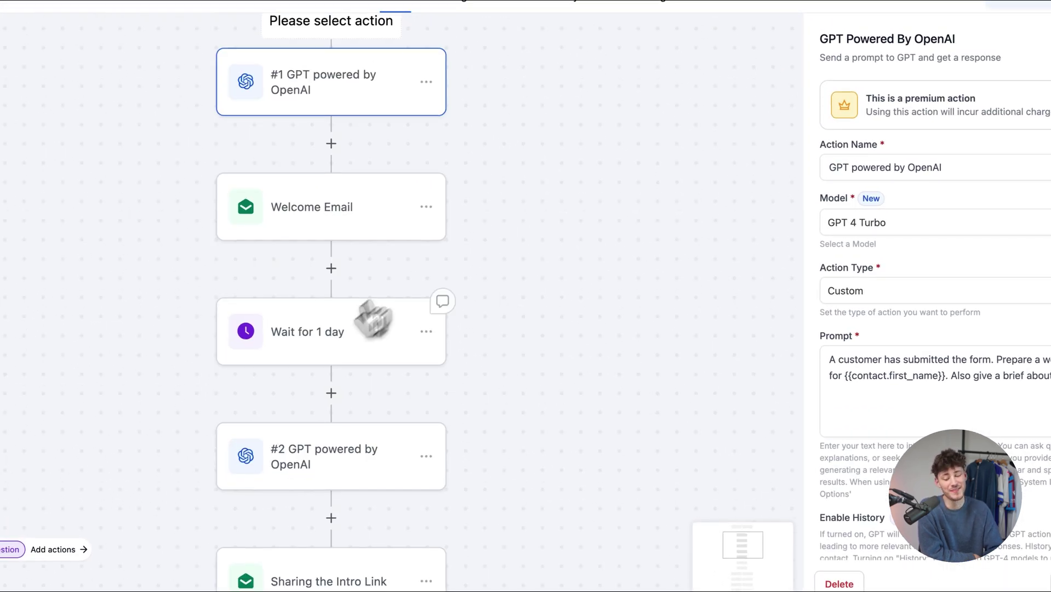
click(331, 268)
scroll(1042, 366, down, 15)
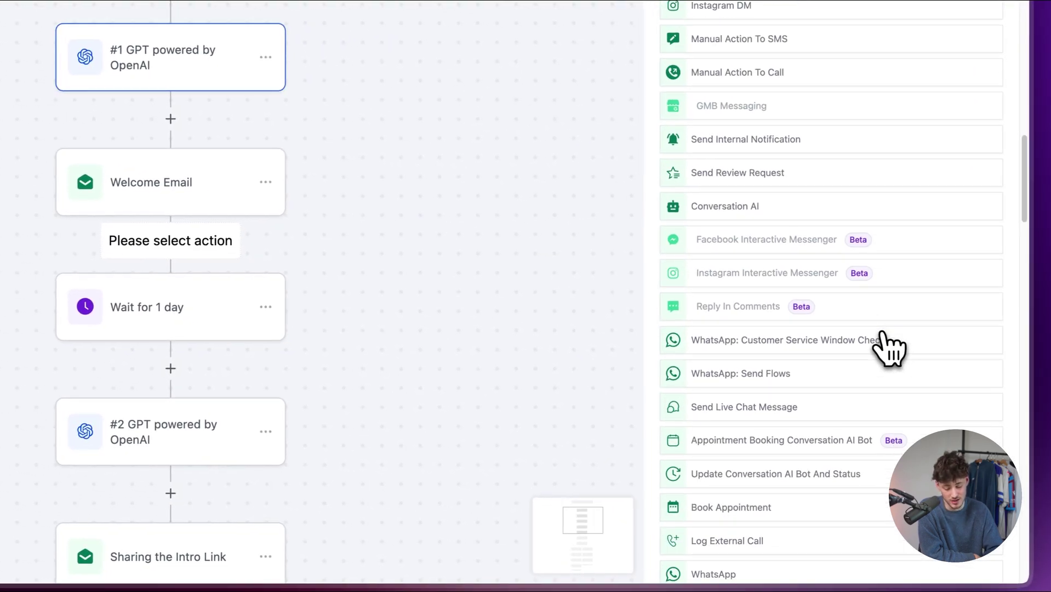
scroll(888, 348, down, 15)
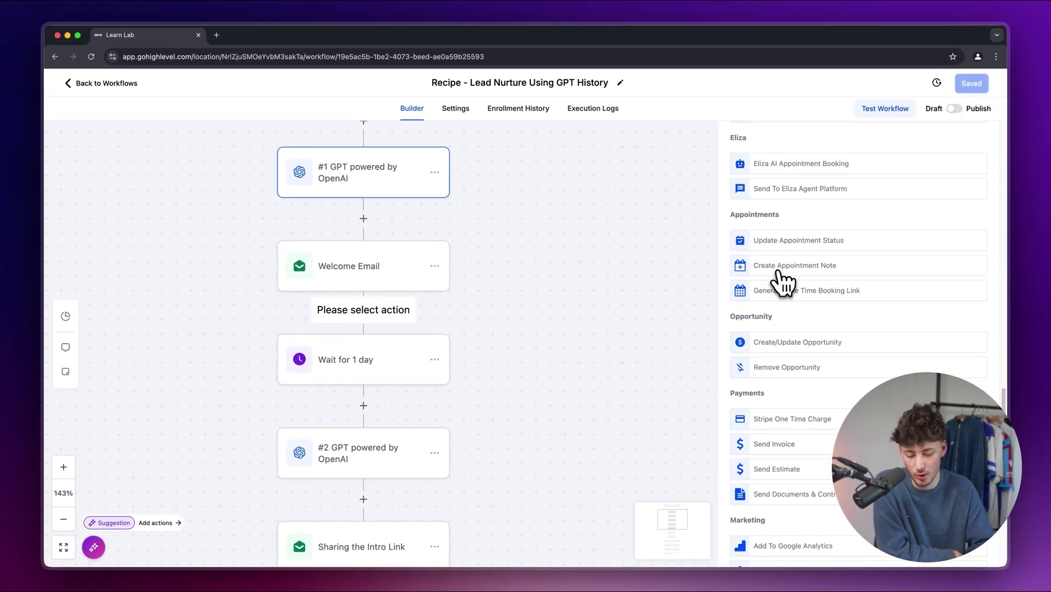
scroll(798, 333, down, 3)
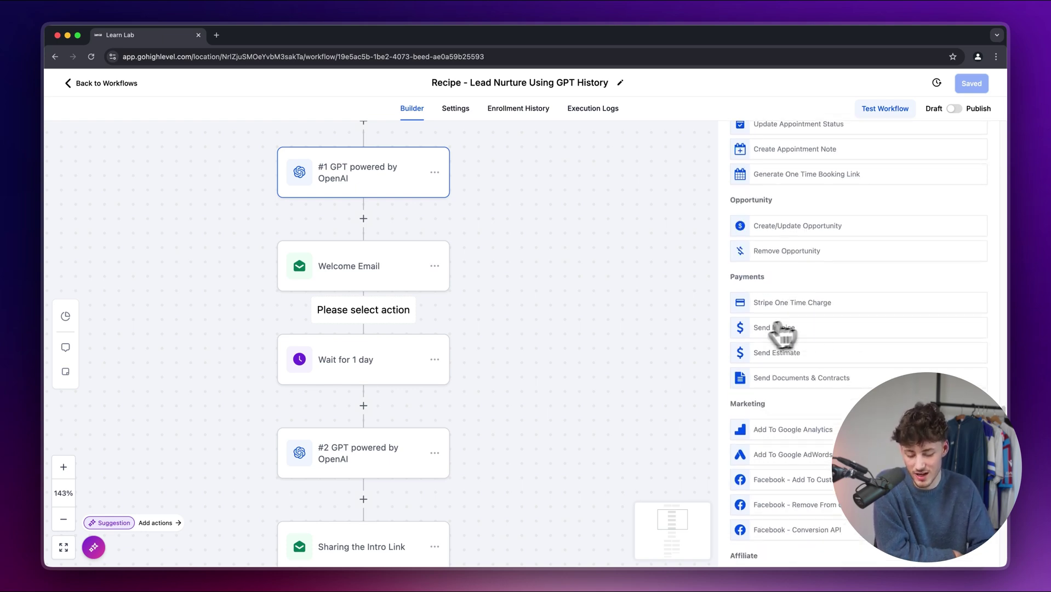
scroll(816, 363, down, 5)
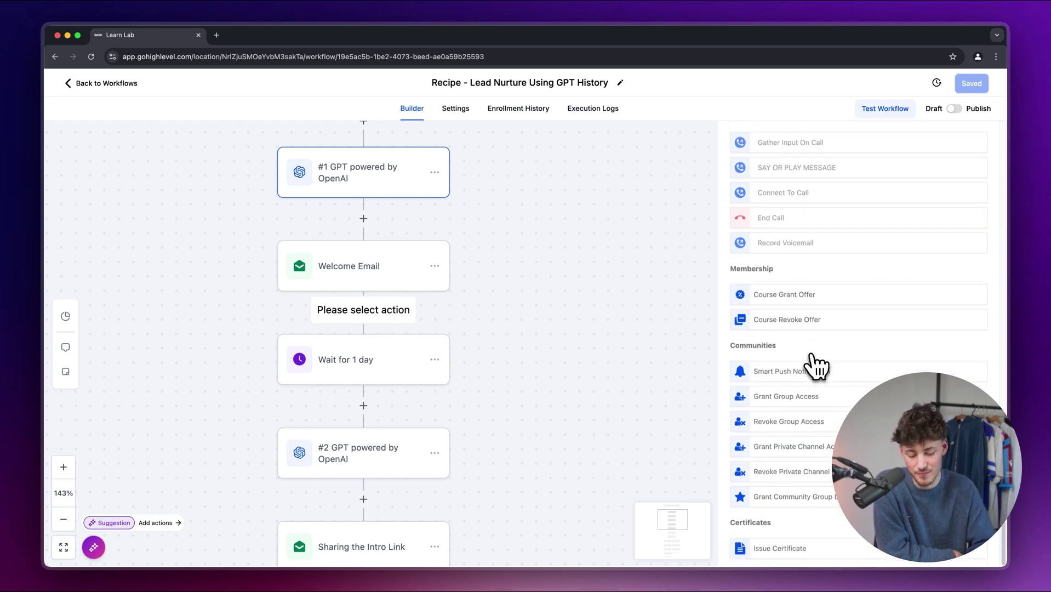
scroll(816, 363, up, 10)
scroll(625, 380, down, 5)
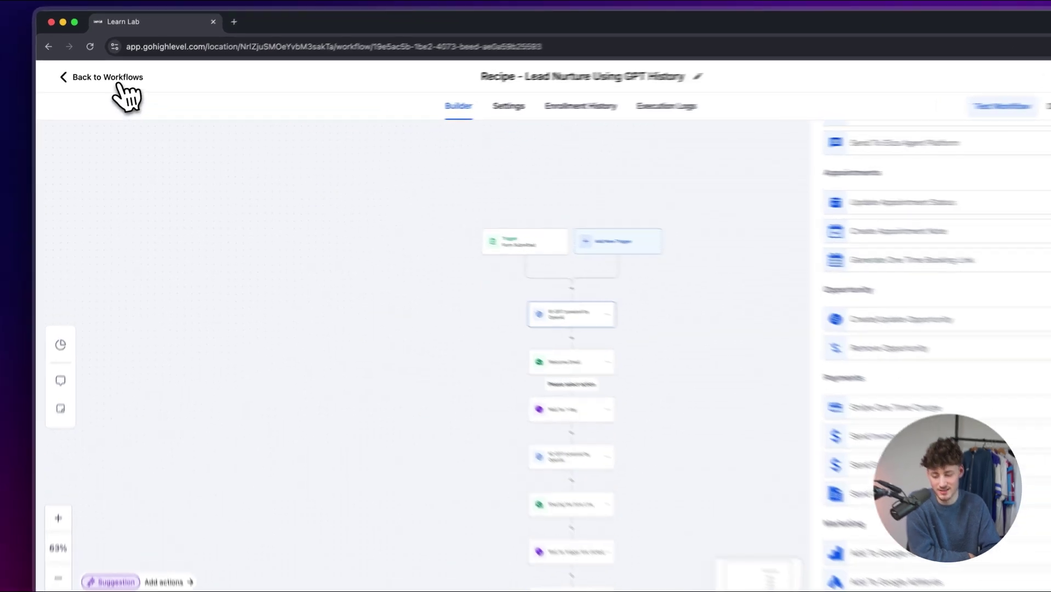
- Return to the workflows list, then start a new calendar from Calendar Settings
click(101, 83)
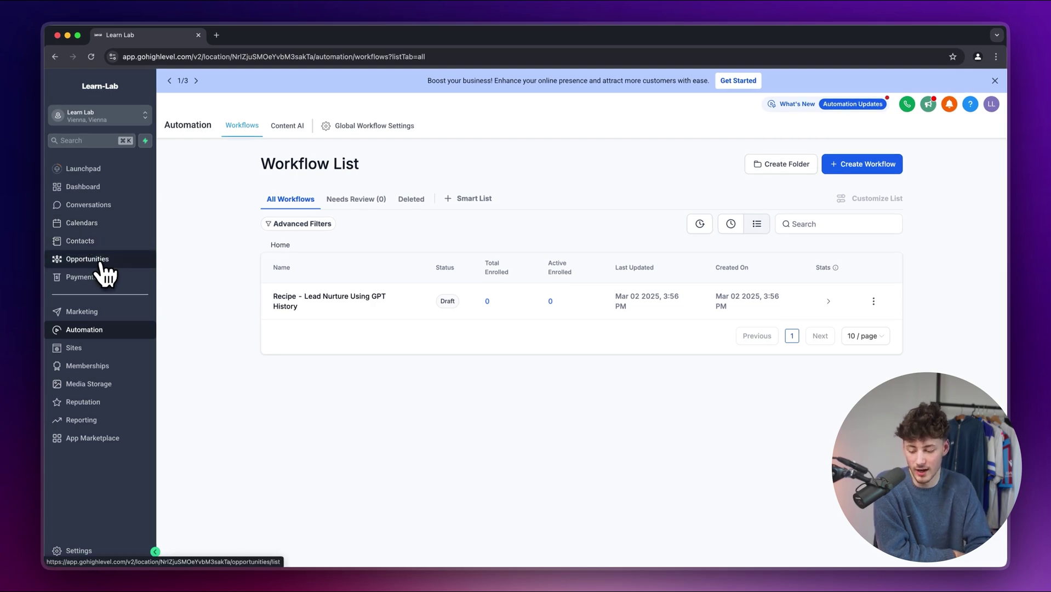
click(101, 223)
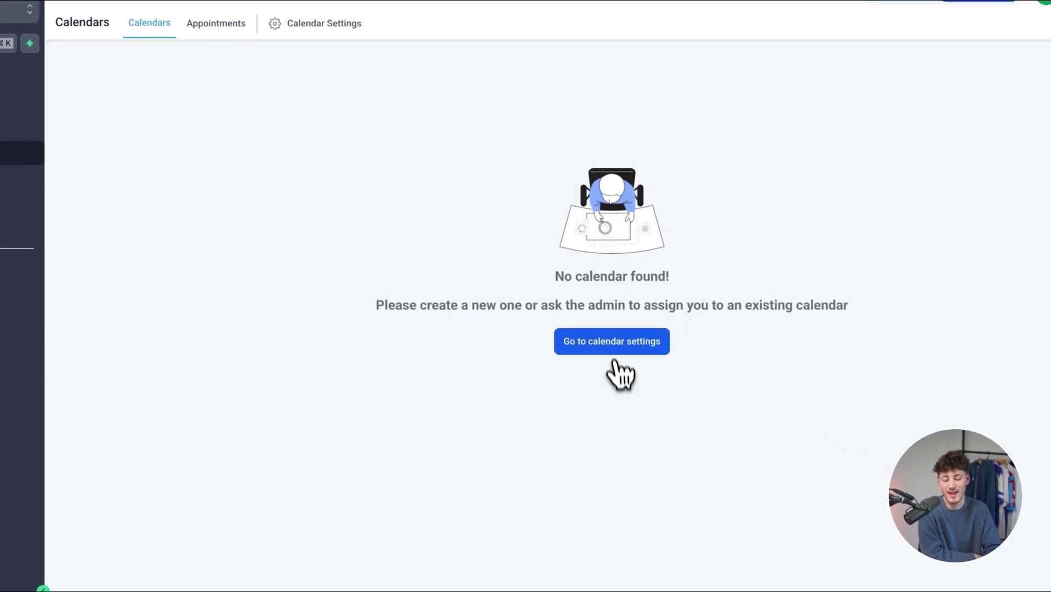
click(651, 366)
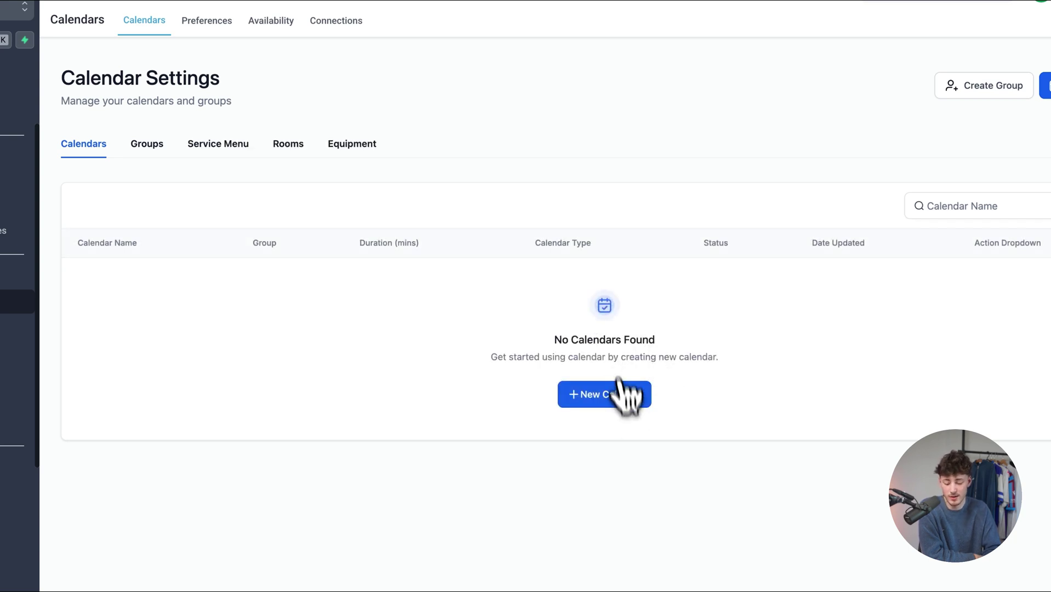
click(627, 400)
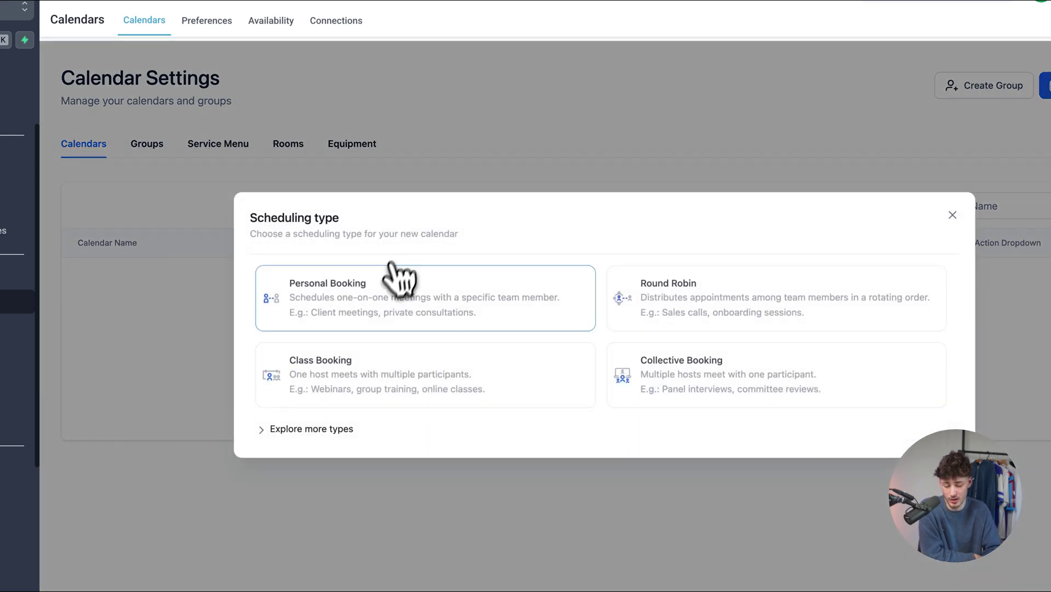